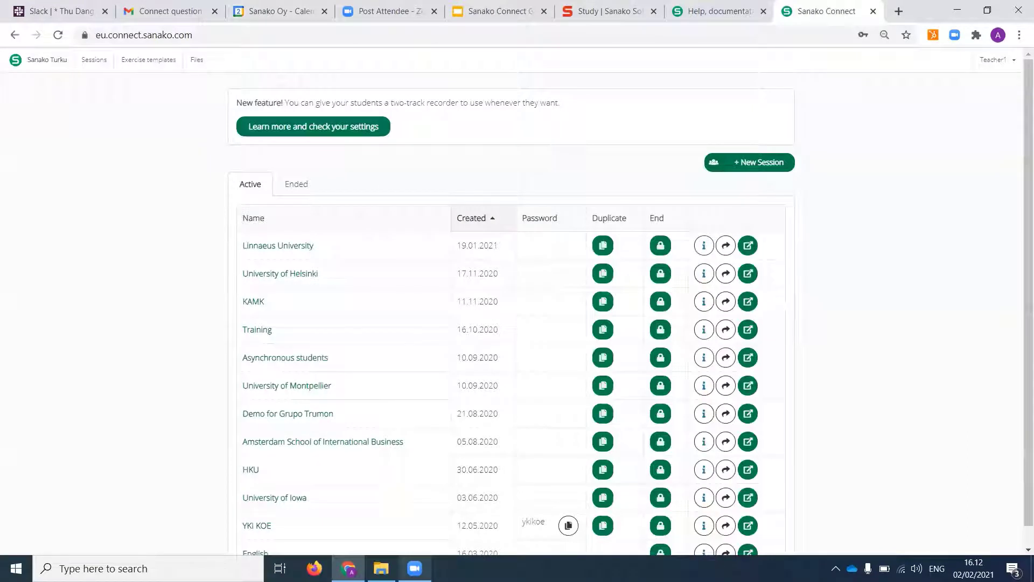
pyautogui.click(415, 568)
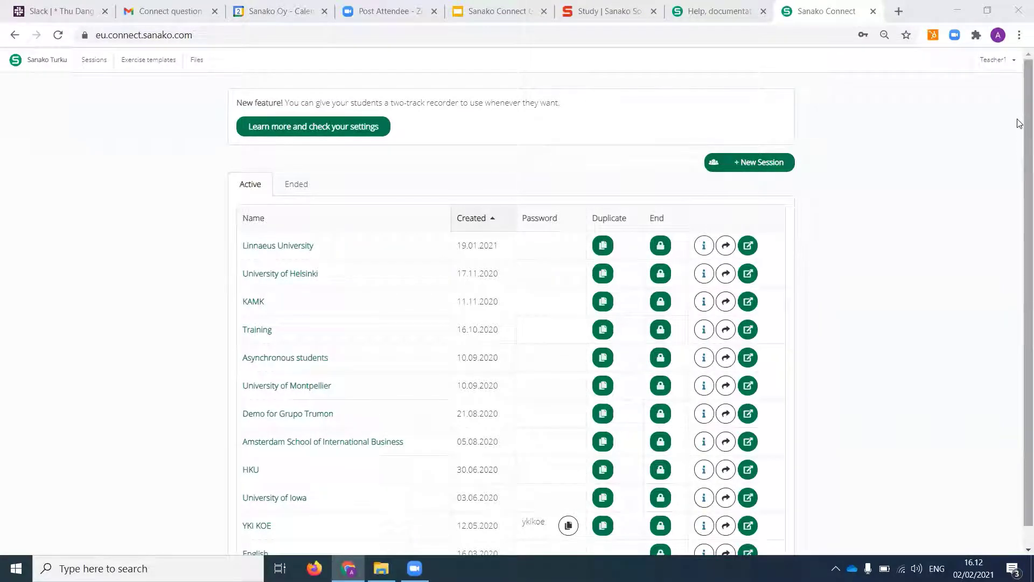
pyautogui.scroll(-1, 1019, 128)
pyautogui.scroll(1, 1020, 108)
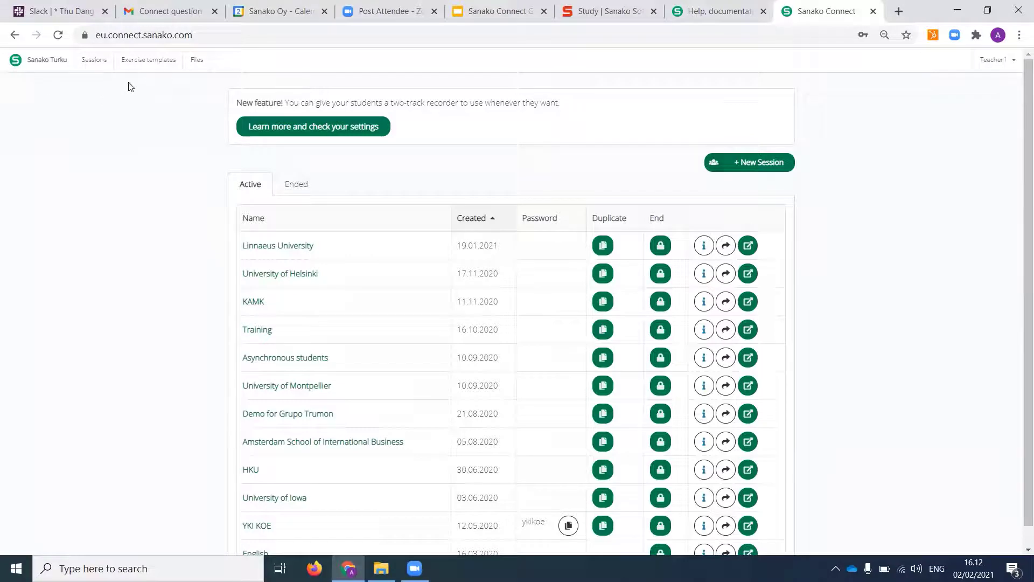
# Step: Go back to the new tab page and load the site eu.connect.sanako.com
pyautogui.click(16, 38)
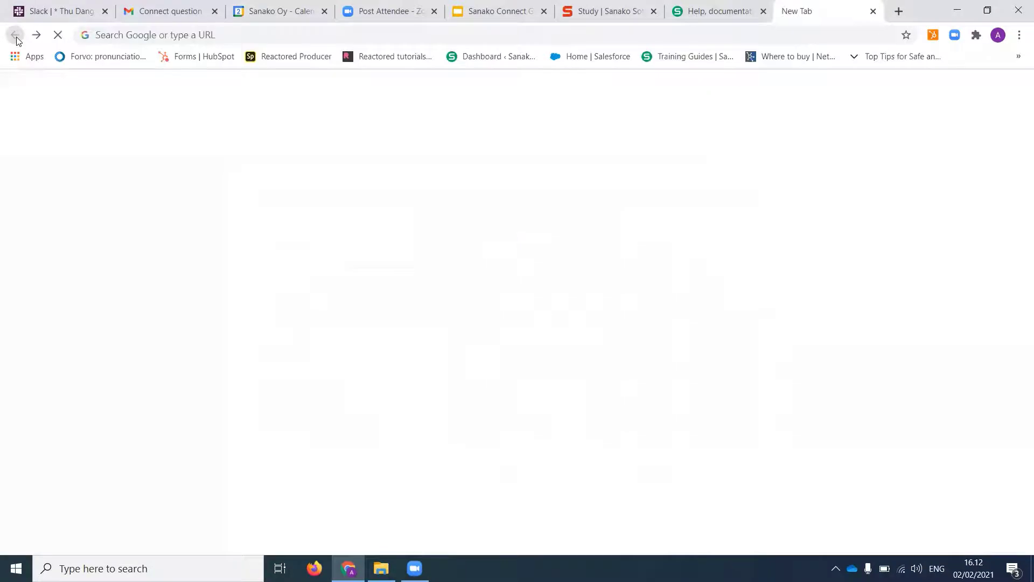
pyautogui.click(169, 37)
pyautogui.write('eu.')
pyautogui.press('Return')
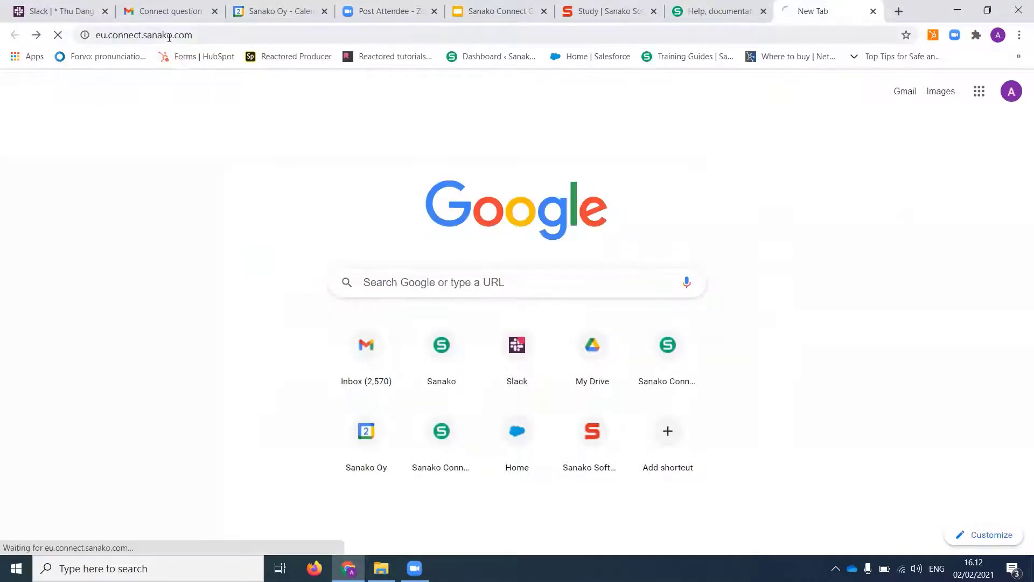
# Step: Log out of the teacher account and log in again as a teacher with the prefilled credentials
pyautogui.click(1008, 60)
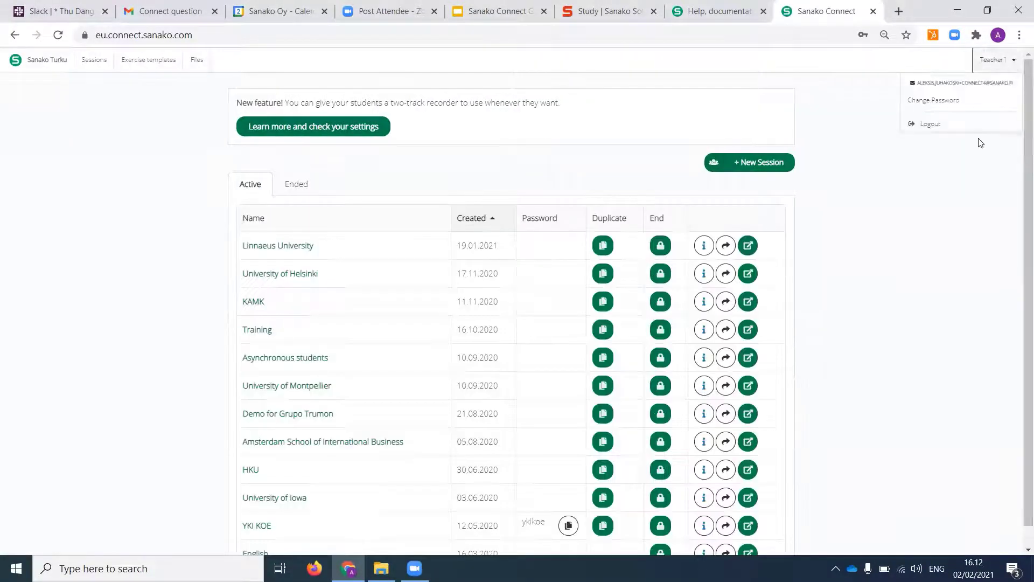
pyautogui.click(930, 124)
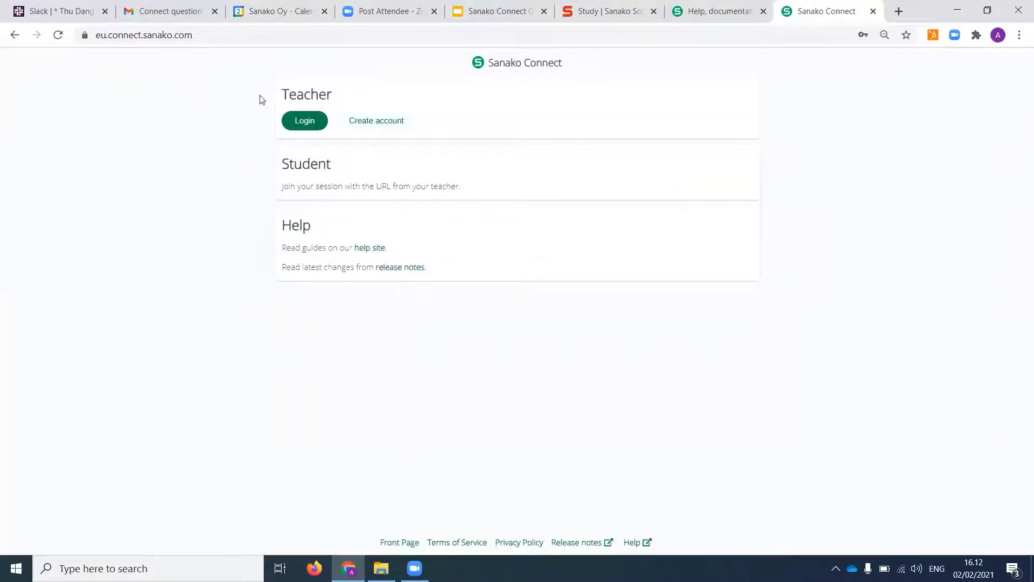
pyautogui.click(307, 122)
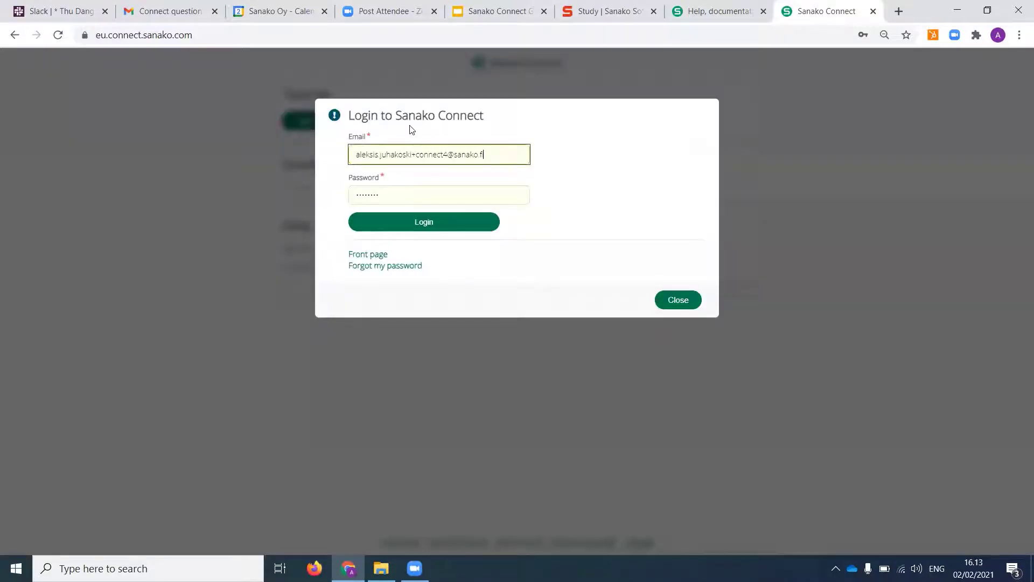
pyautogui.click(463, 226)
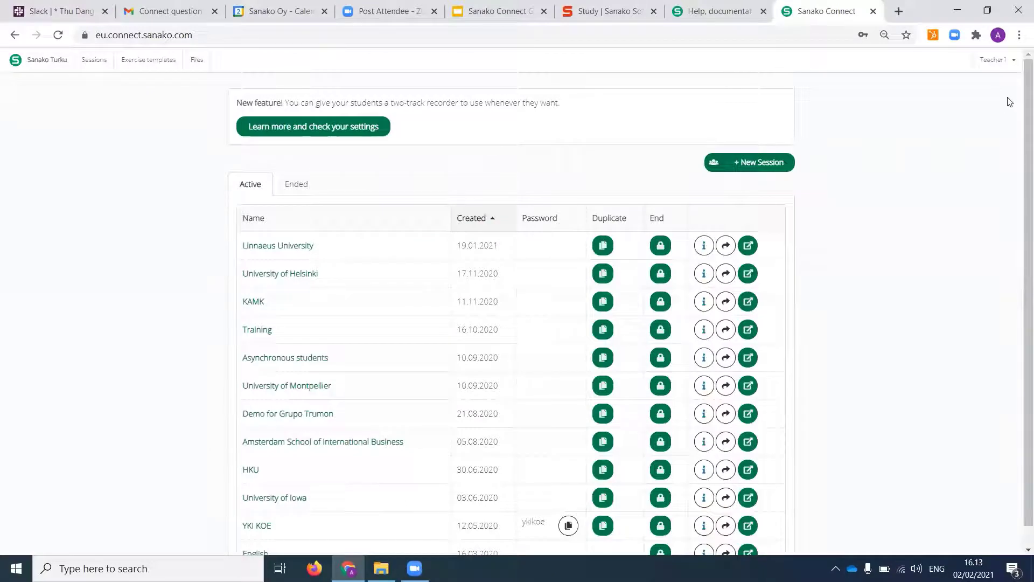
# Step: Create a new session named "Basic training session" with the instructions "Welcome to the session!"
pyautogui.scroll(-1, 1019, 200)
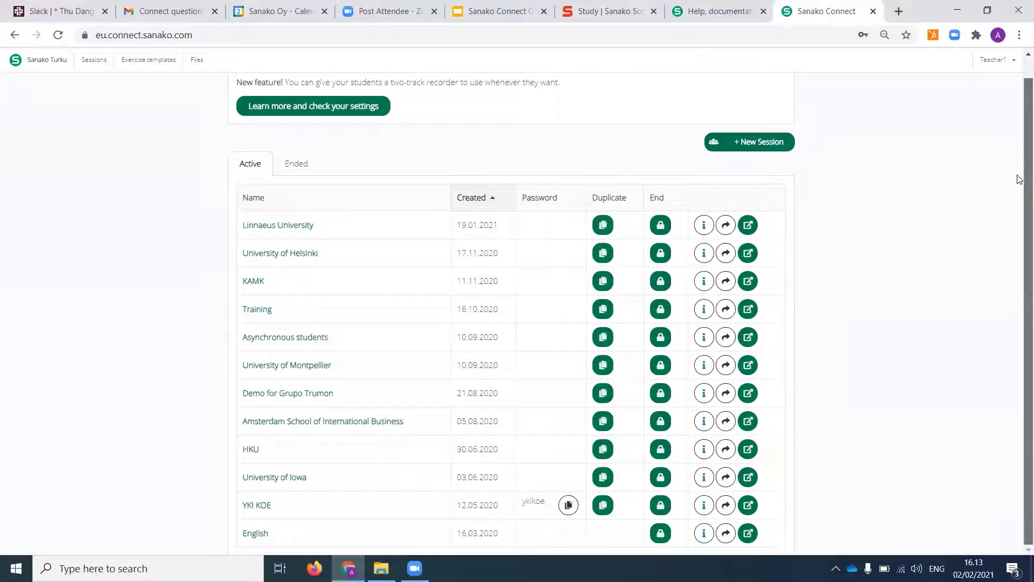
pyautogui.scroll(1, 1019, 200)
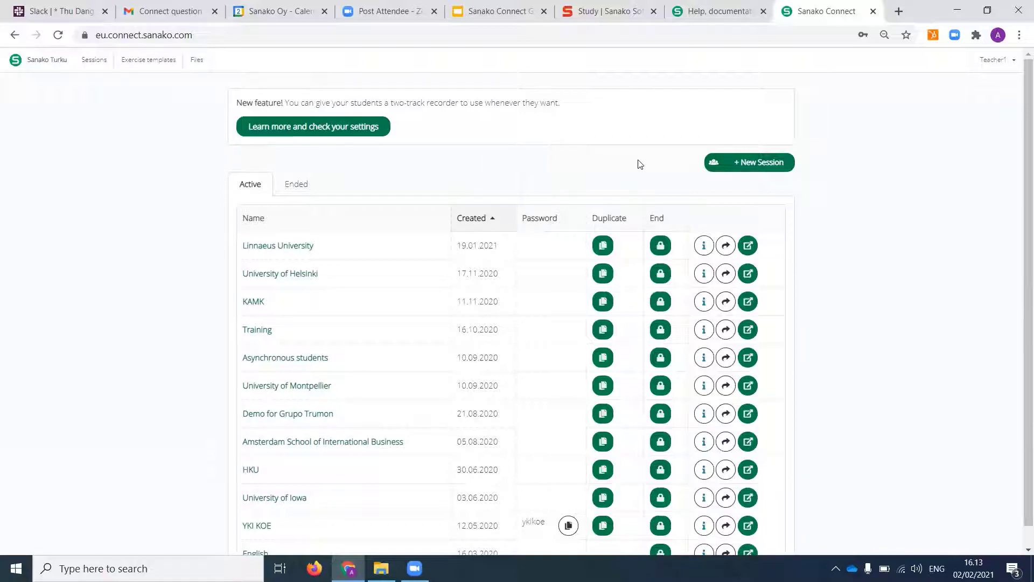
pyautogui.click(756, 171)
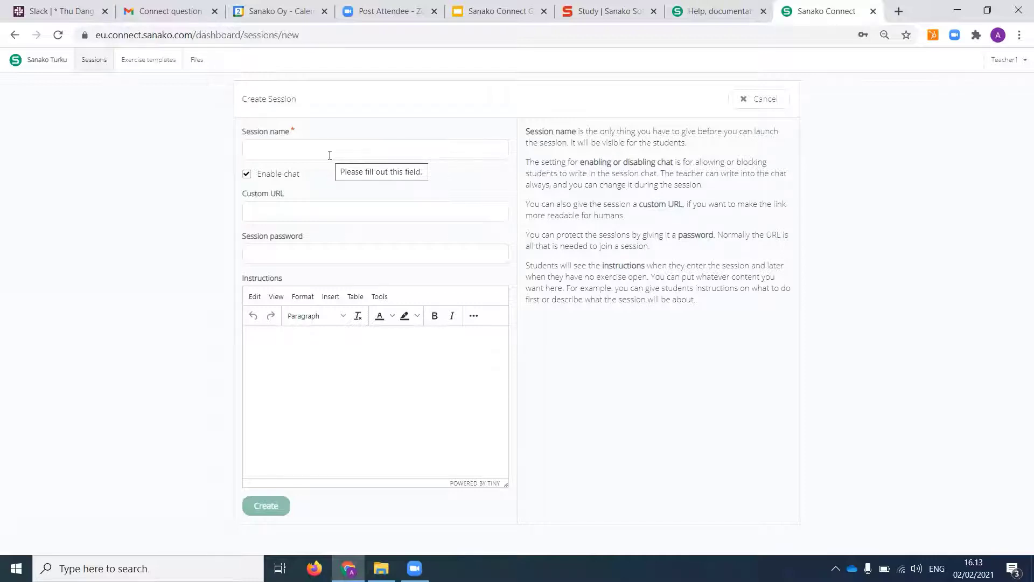
pyautogui.click(330, 155)
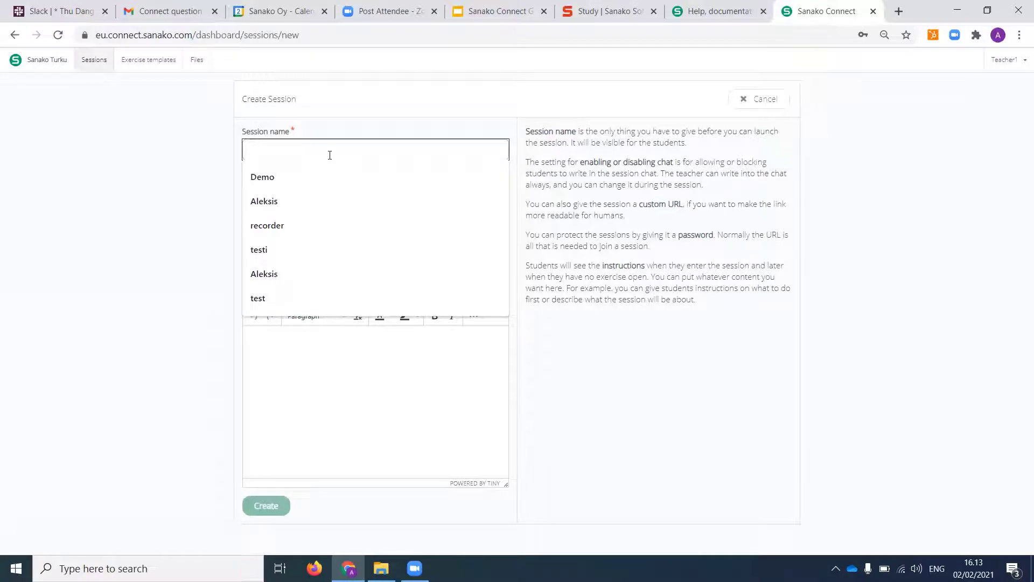
pyautogui.write('Basic training session')
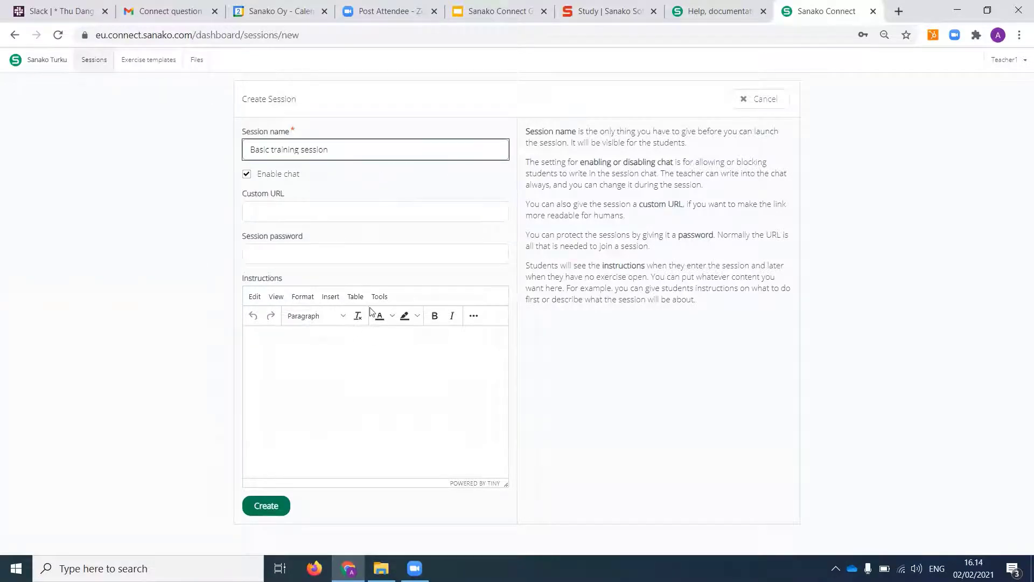
pyautogui.click(311, 357)
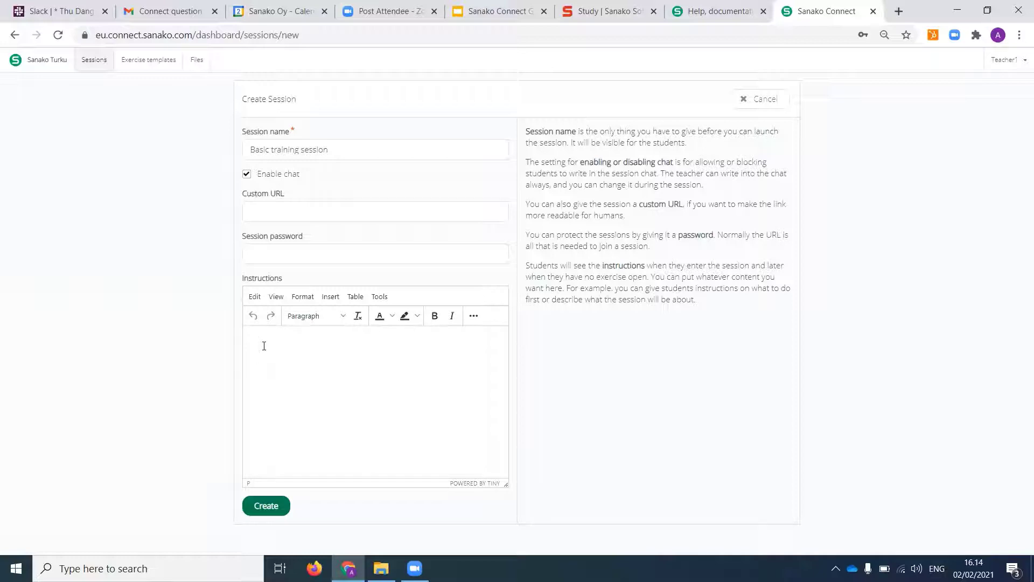
pyautogui.write('Welcome to the session!')
pyautogui.click(270, 511)
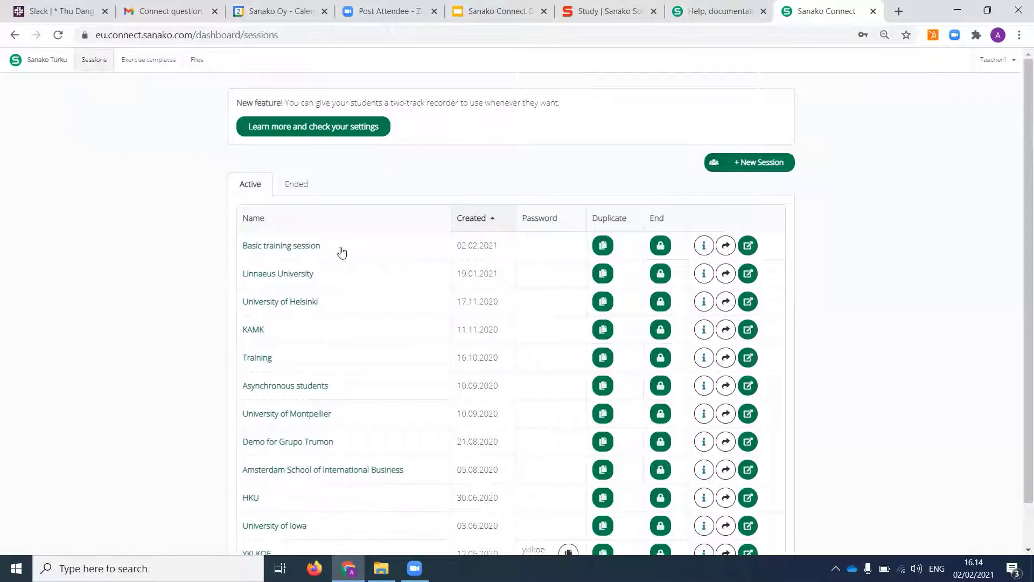
# Step: Import the exercise template Demo exercise 1 dated Jan 28th into Basic training session
pyautogui.click(149, 62)
pyautogui.click(145, 63)
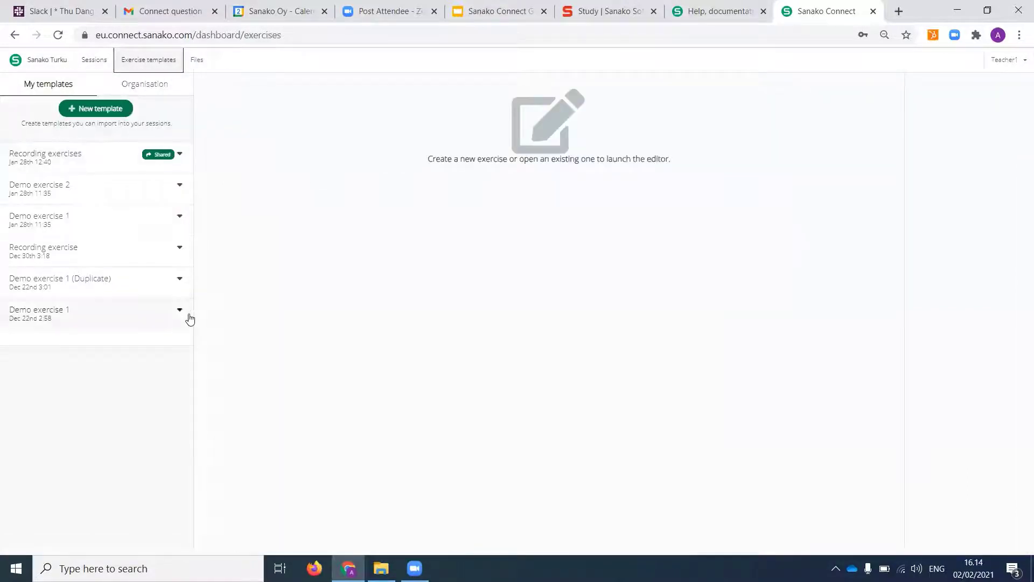
pyautogui.click(183, 219)
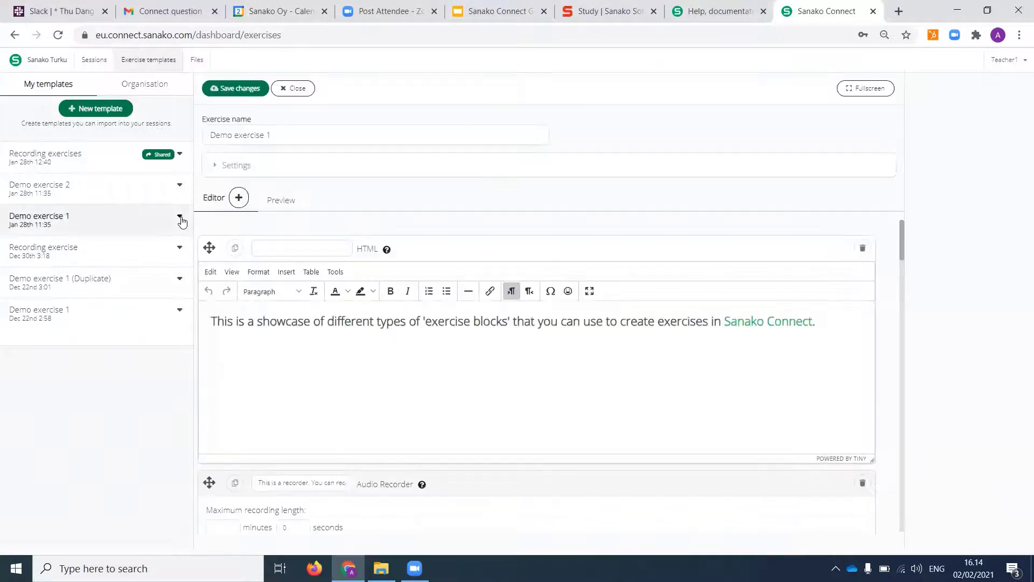
pyautogui.click(181, 218)
pyautogui.click(161, 233)
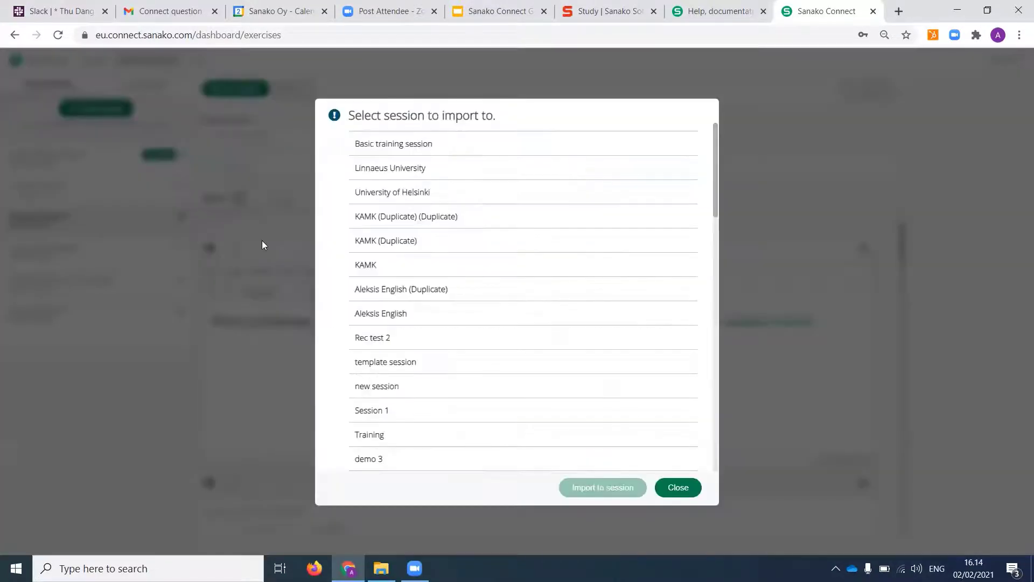
pyautogui.click(444, 141)
pyautogui.click(603, 487)
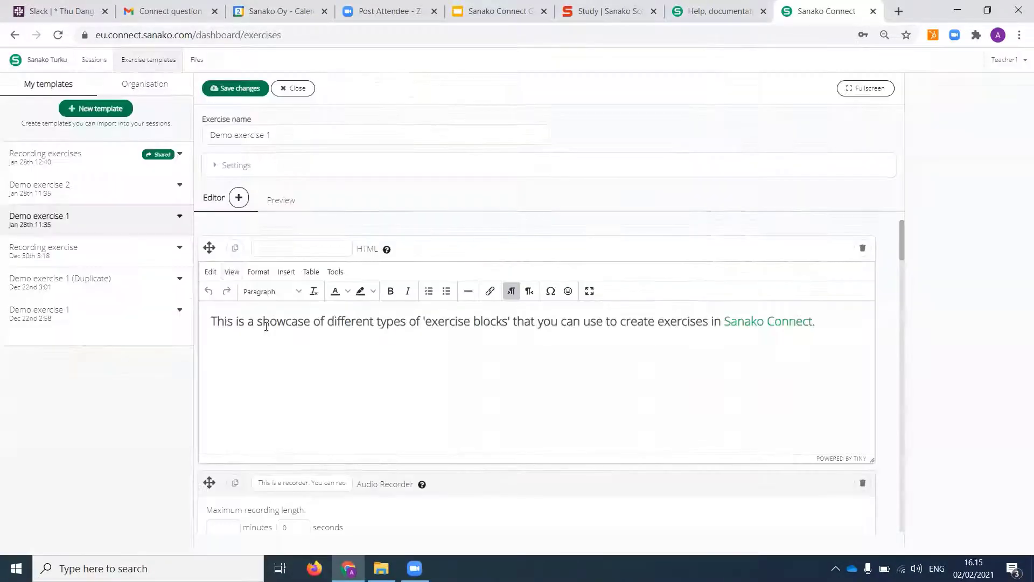
# Step: Import the exercise template Demo exercise 2 into Basic training session
pyautogui.click(179, 185)
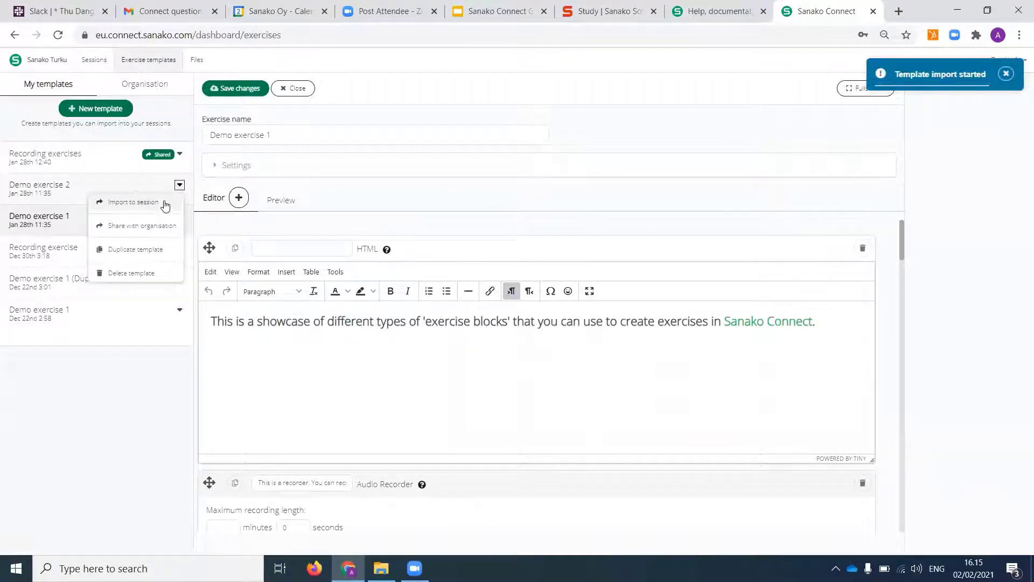
pyautogui.click(165, 205)
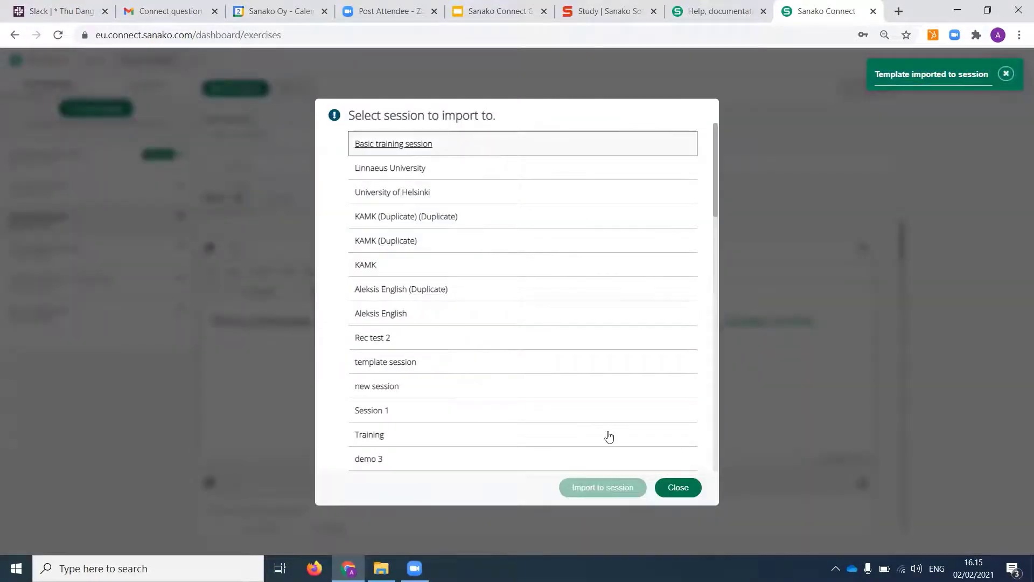
pyautogui.click(602, 487)
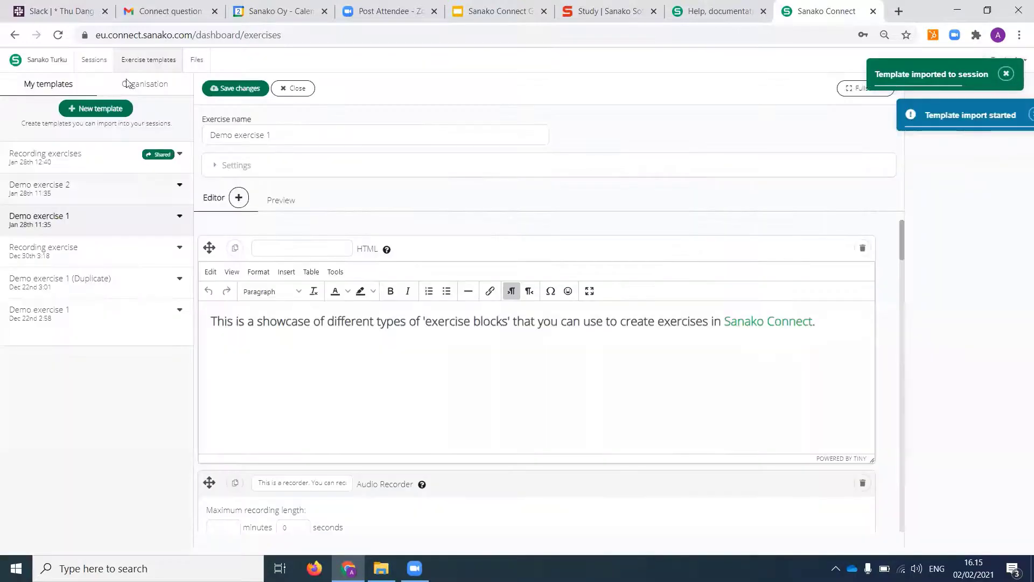
# Step: Return to the sessions list, launch Basic training session and continue into it as the teacher
pyautogui.click(93, 63)
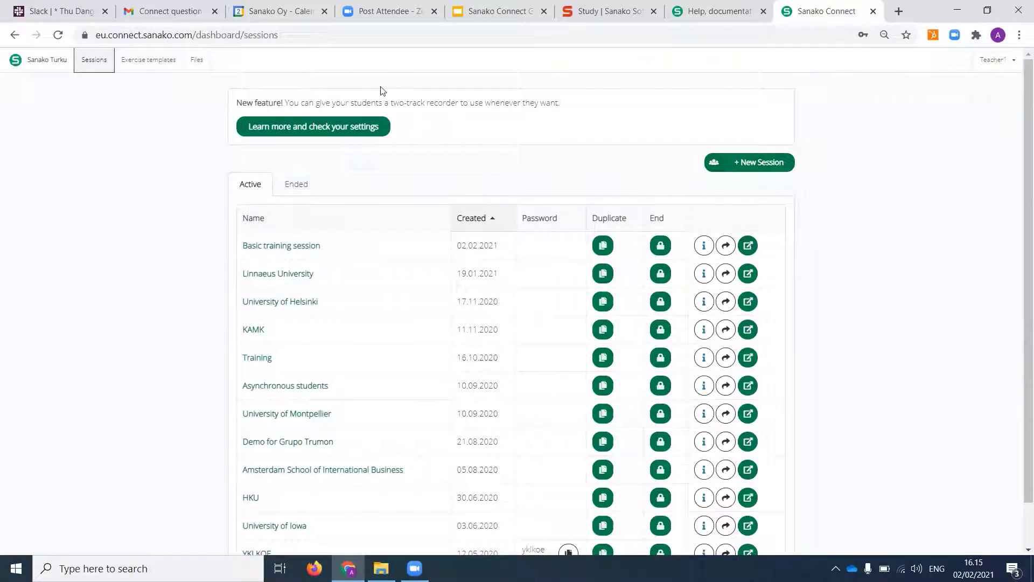
pyautogui.click(747, 246)
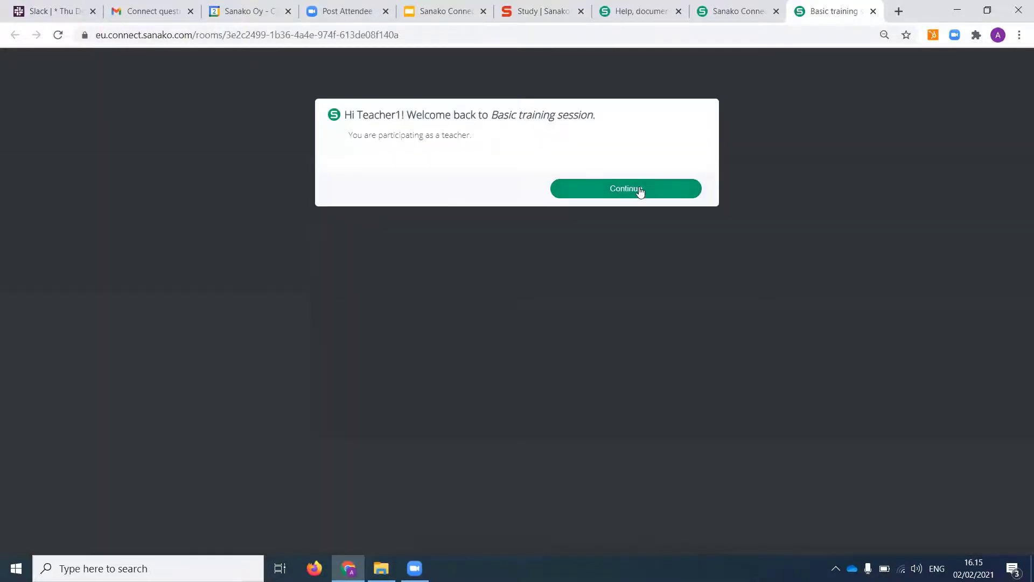
pyautogui.click(639, 188)
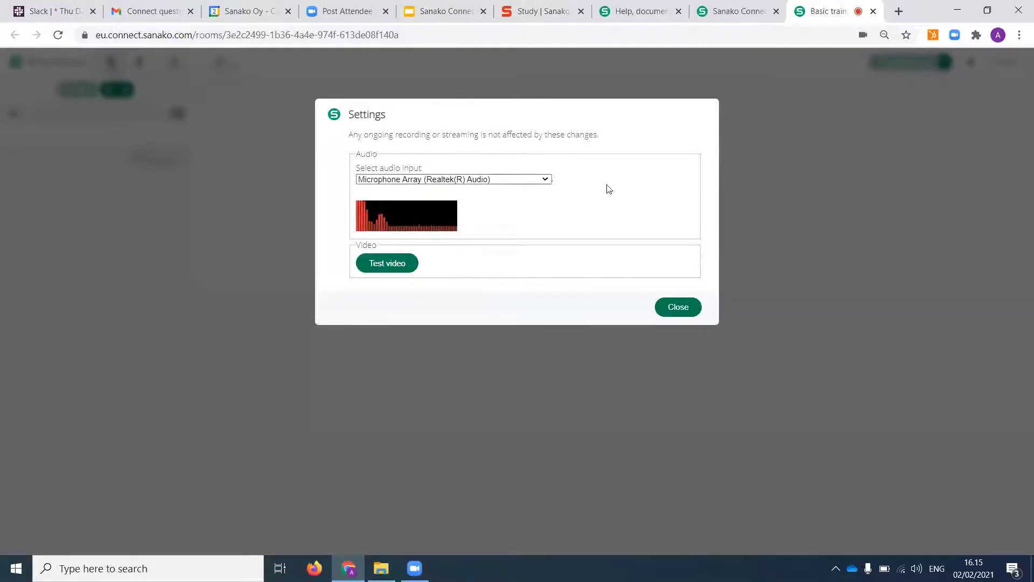
# Step: Set the session's audio input to Microphone (USB Sound Device) (0d8c:0102) and close the settings
pyautogui.click(544, 179)
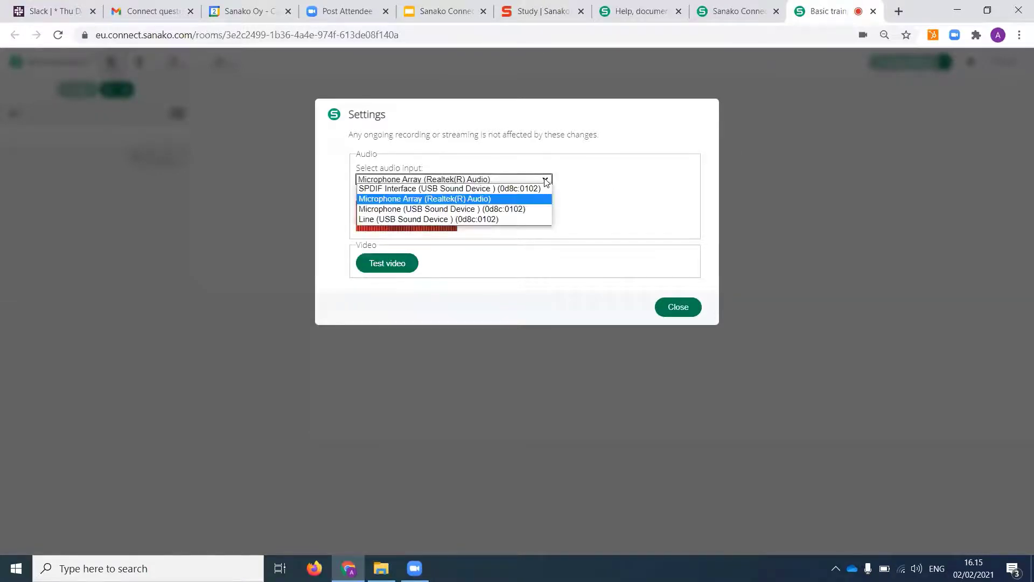
pyautogui.click(527, 209)
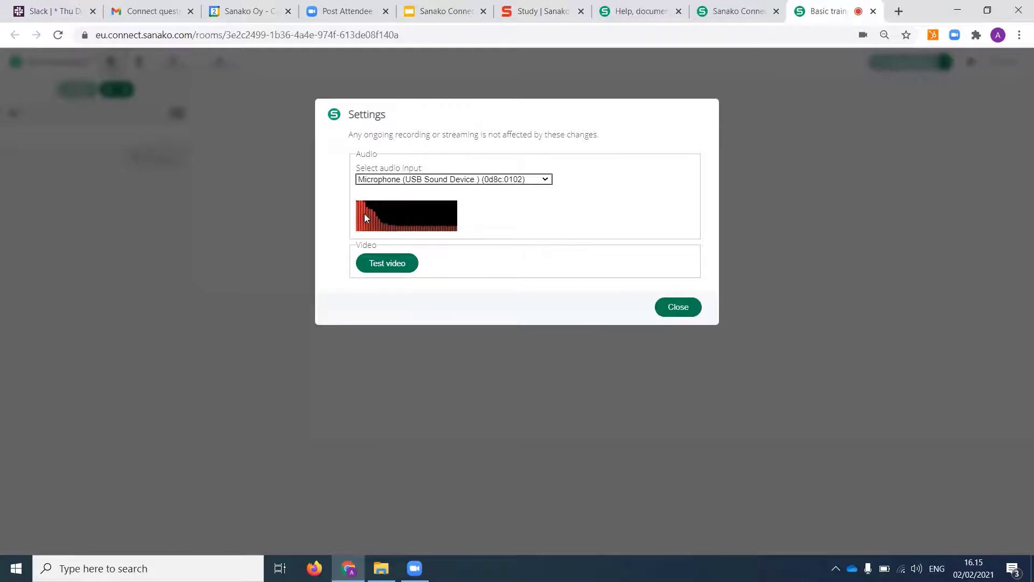
pyautogui.click(693, 311)
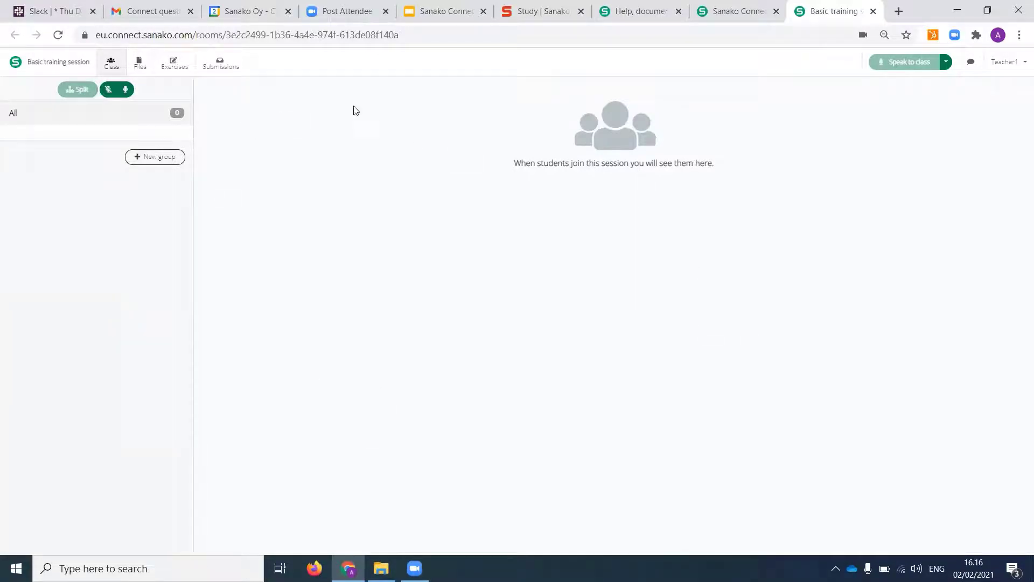
# Step: Copy the full web address of Basic training session for sharing with students
pyautogui.click(437, 38)
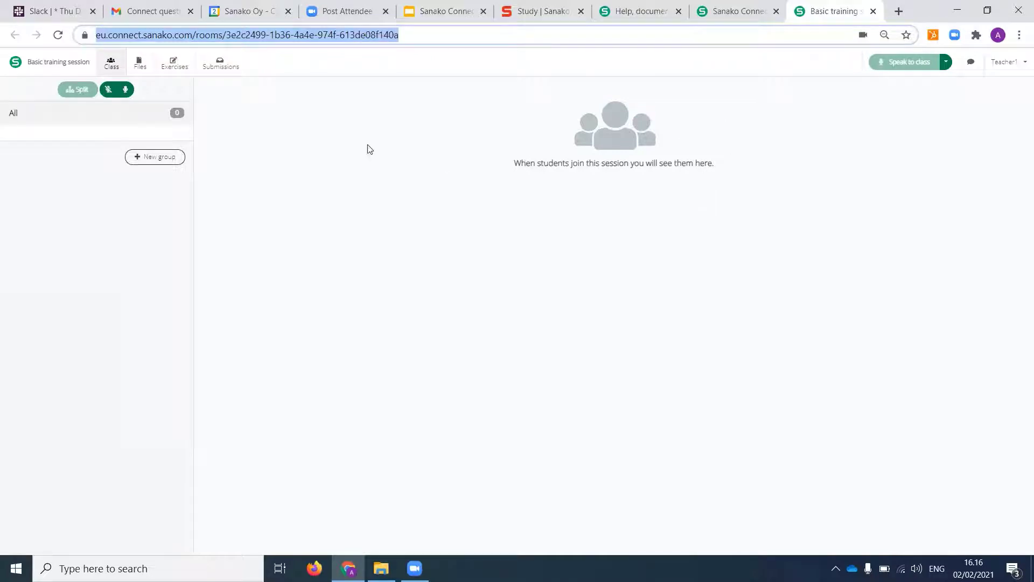
pyautogui.click(431, 170)
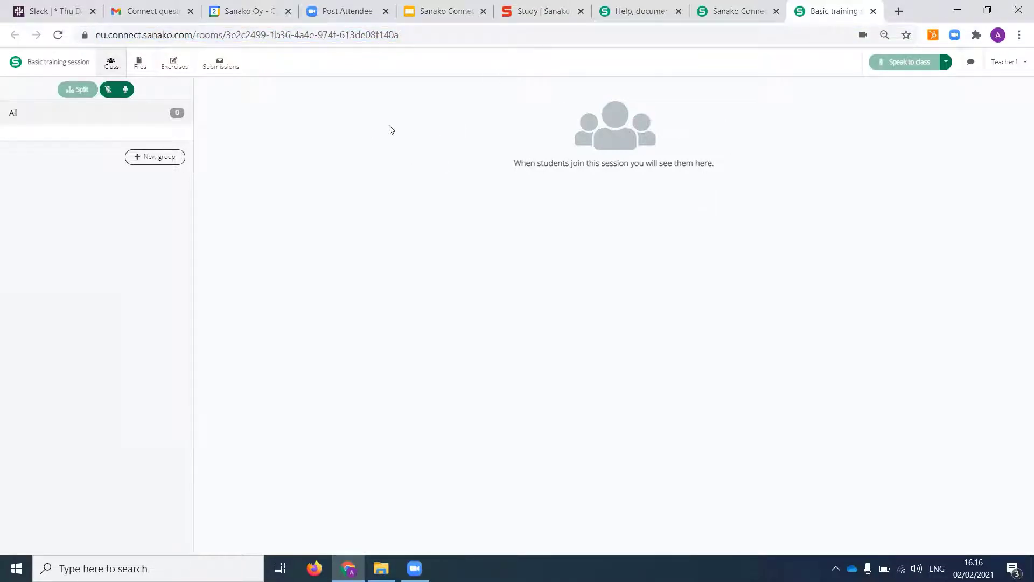
pyautogui.click(436, 36)
pyautogui.click(437, 38)
pyautogui.moveTo(462, 37); pyautogui.dragTo(4, 53)
pyautogui.hotkey('ctrl', 'c')
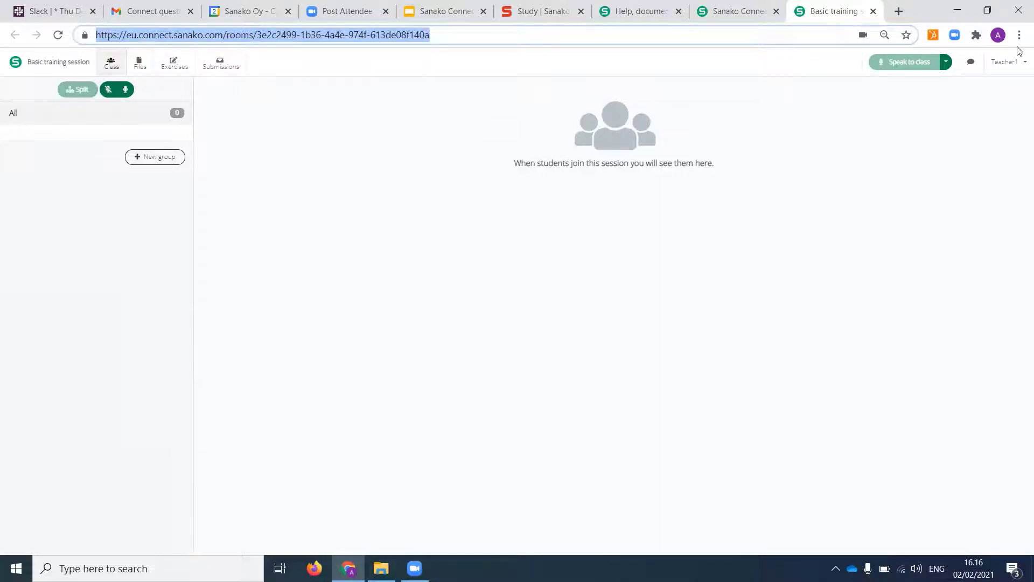
# Step: Open a guest browser window and load the copied session address to join as a student
pyautogui.click(997, 40)
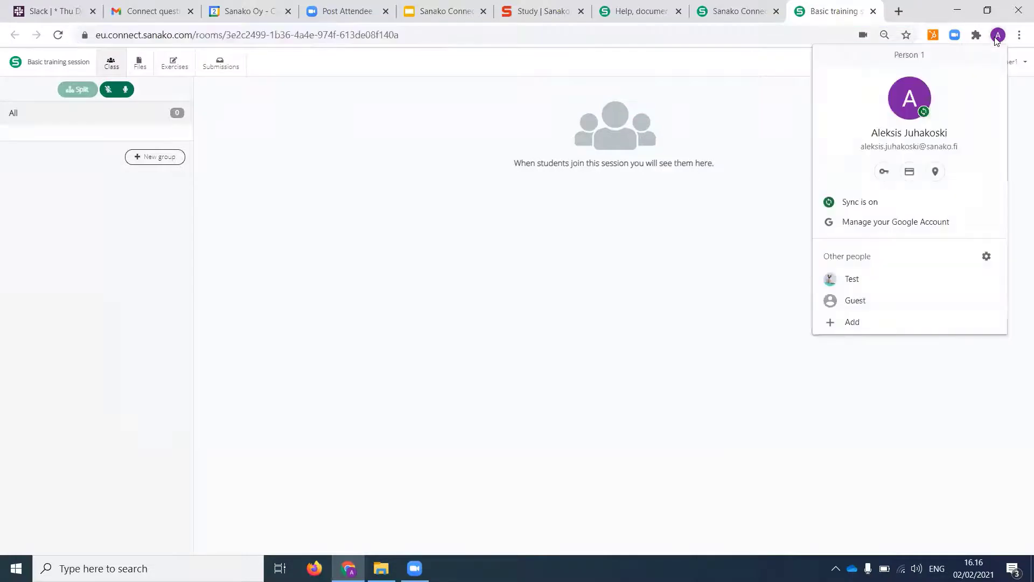
pyautogui.click(931, 293)
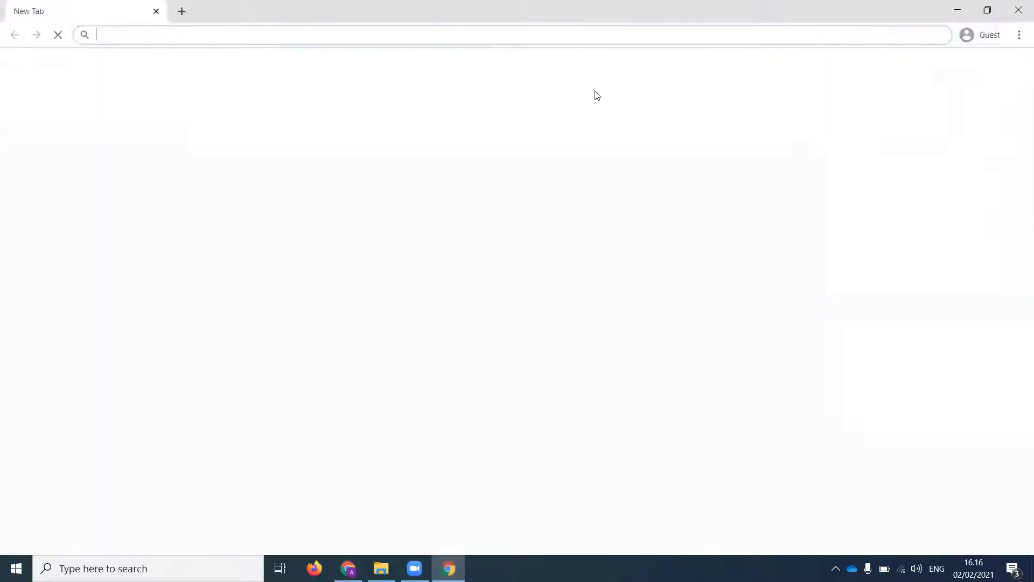
pyautogui.hotkey('ctrl', 'v')
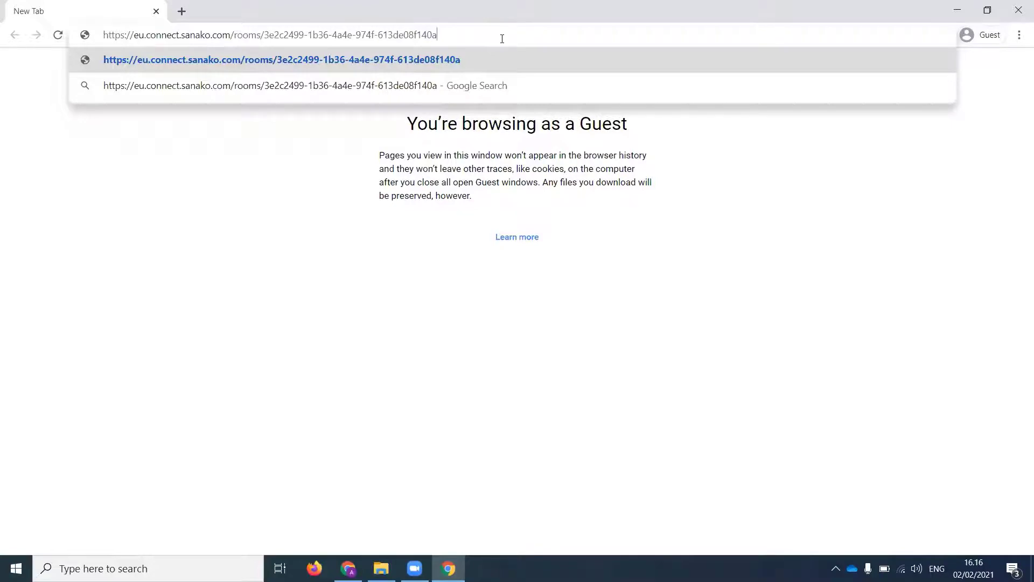
pyautogui.press('Return')
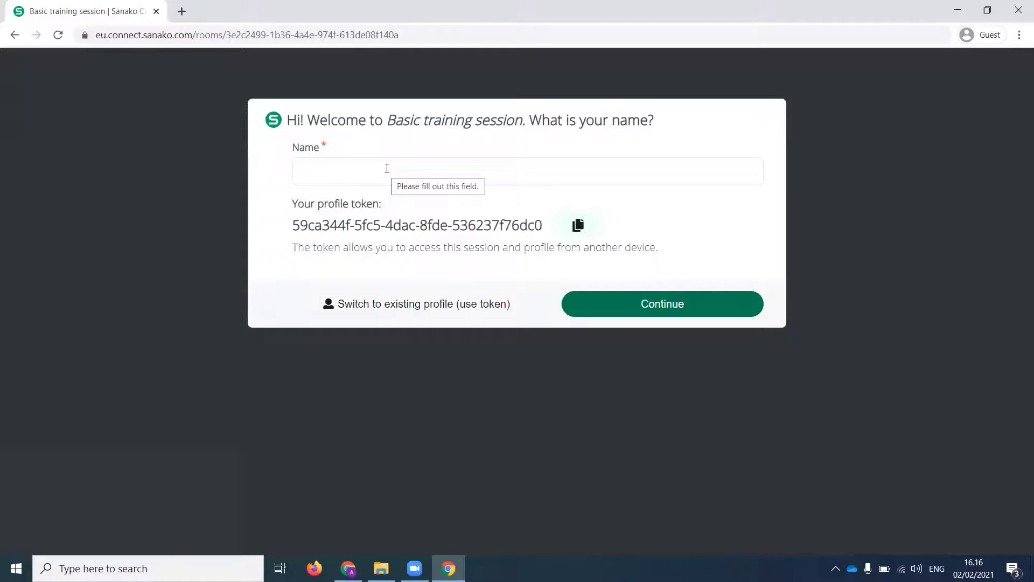
# Step: Enter the first student's name, ending in "student 1", and continue into Basic training session
pyautogui.click(358, 168)
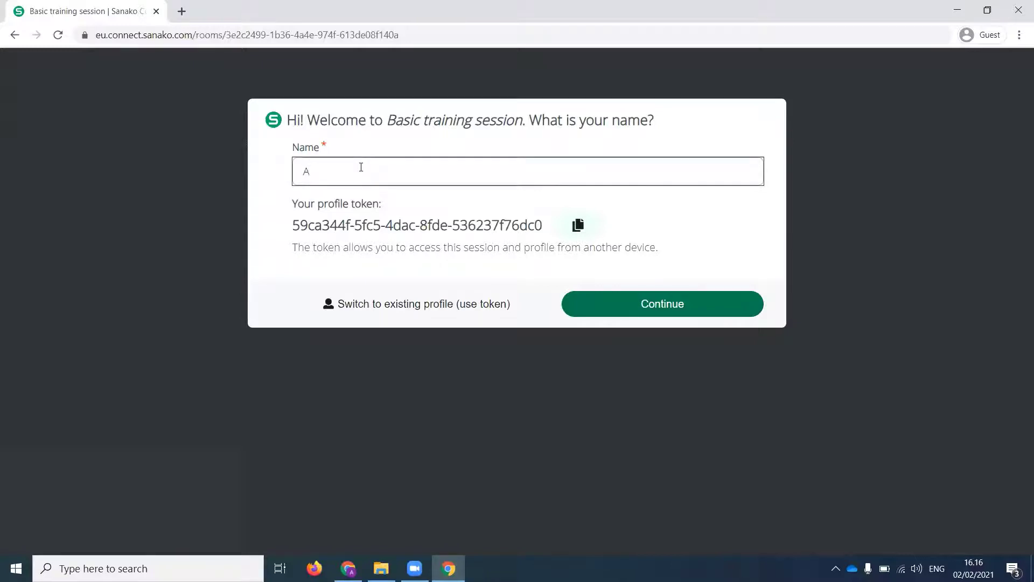
pyautogui.write('Aleksis student 1')
pyautogui.click(680, 308)
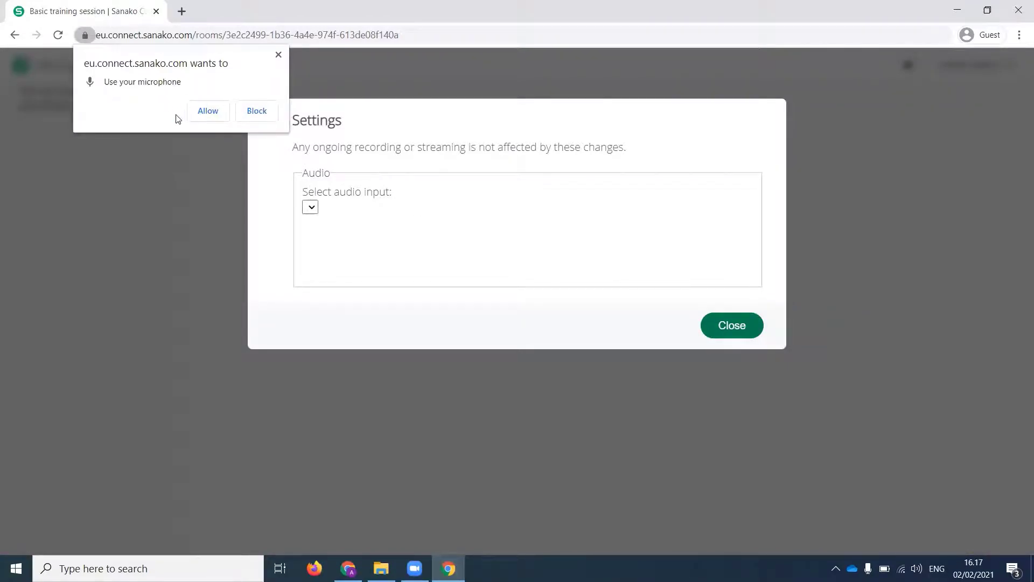
# Step: Allow microphone access, set the first student's audio input to Microphone (USB Sound Device) (0d8c:0102) and close the settings
pyautogui.click(208, 112)
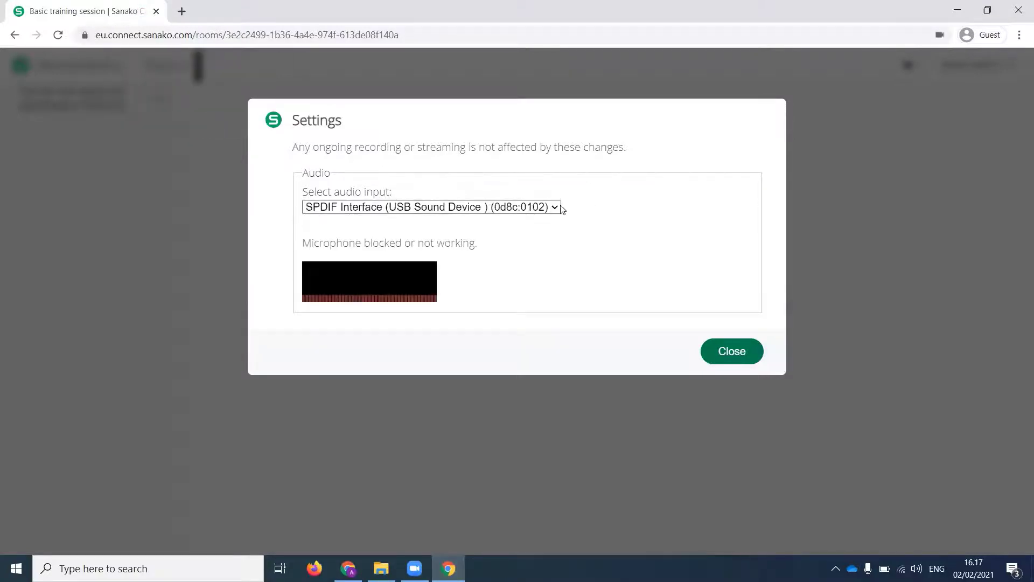
pyautogui.click(557, 207)
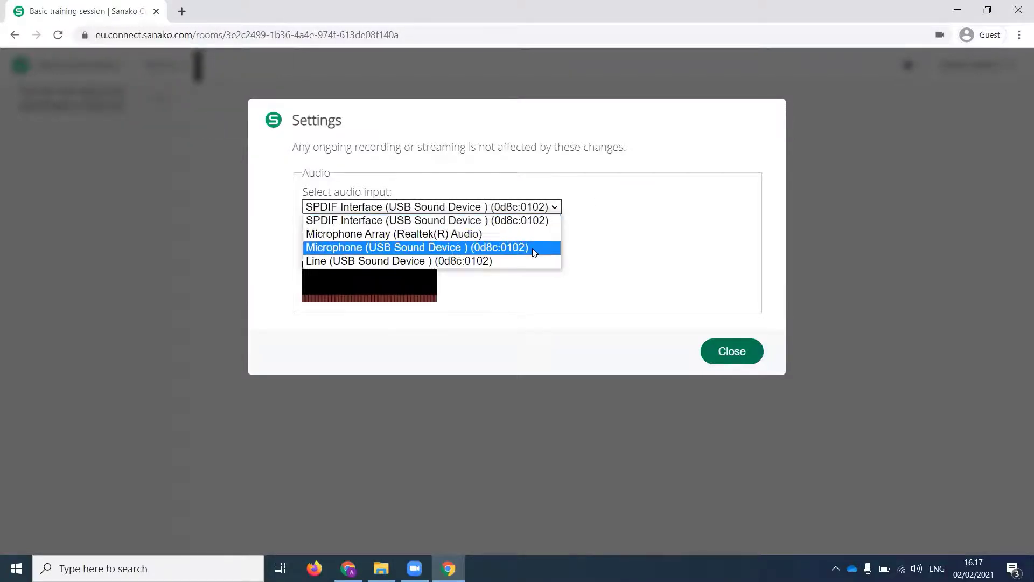
pyautogui.click(534, 247)
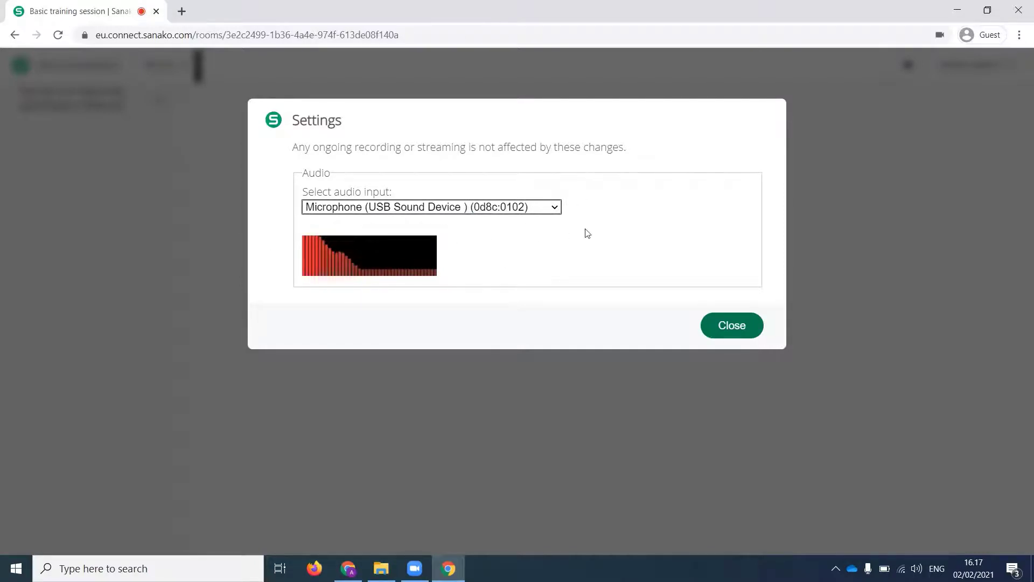
pyautogui.click(735, 326)
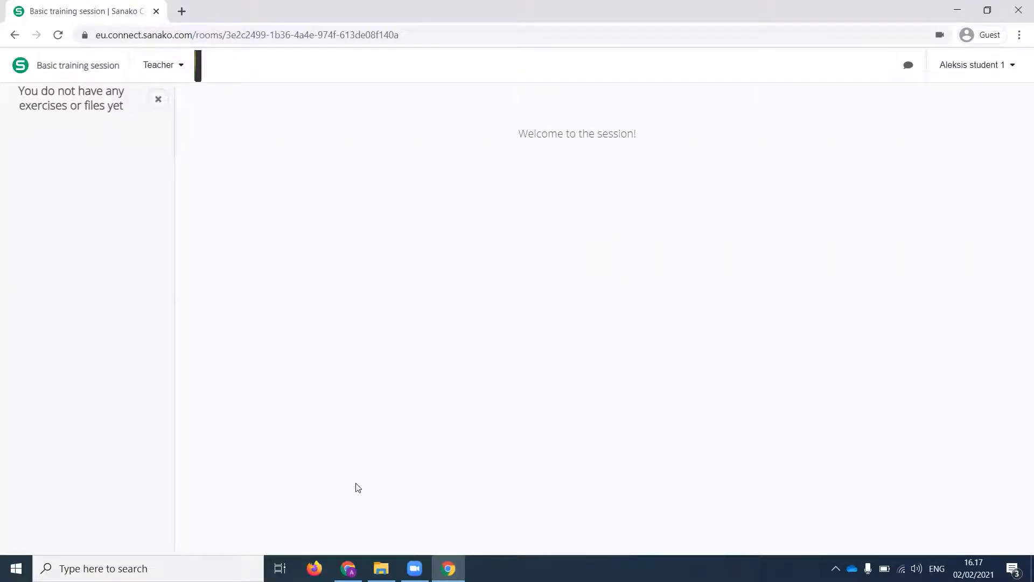
# Step: Return to the teacher's browser window and copy the full web address of Basic training session again
pyautogui.moveTo(350, 566)
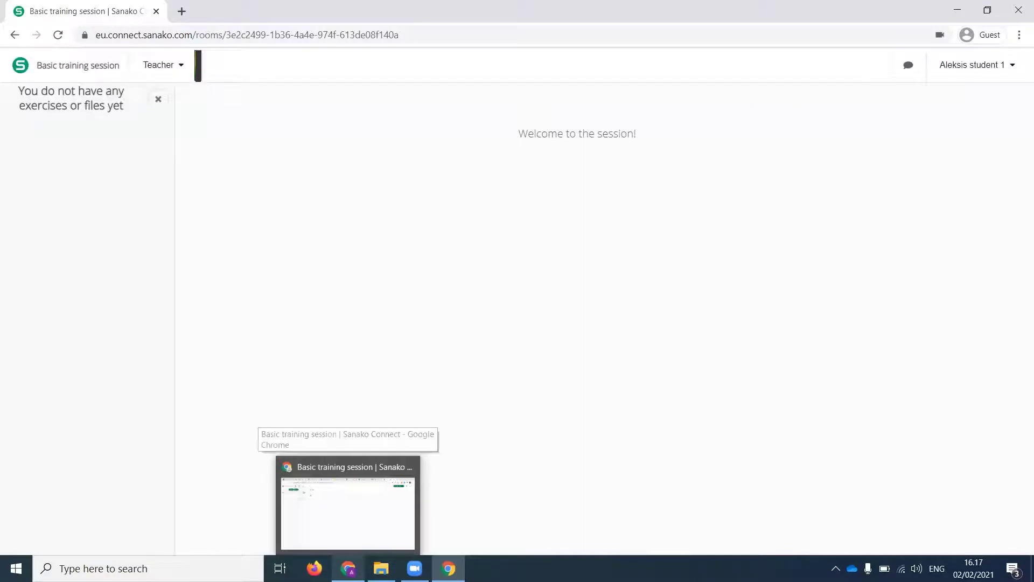
pyautogui.click(340, 530)
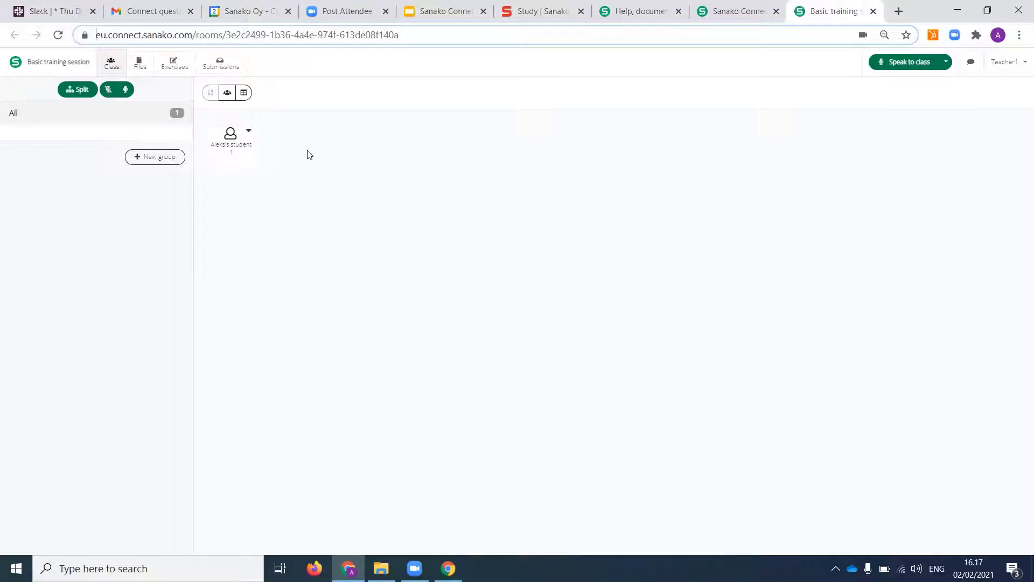
pyautogui.click(424, 33)
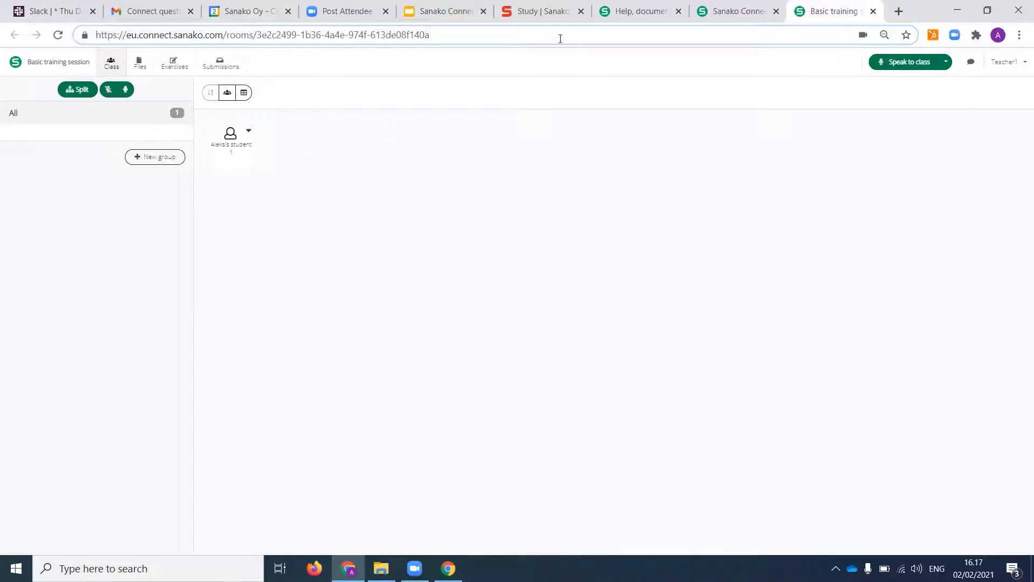
pyautogui.moveTo(520, 37); pyautogui.dragTo(83, 22)
pyautogui.hotkey('ctrl', 'c')
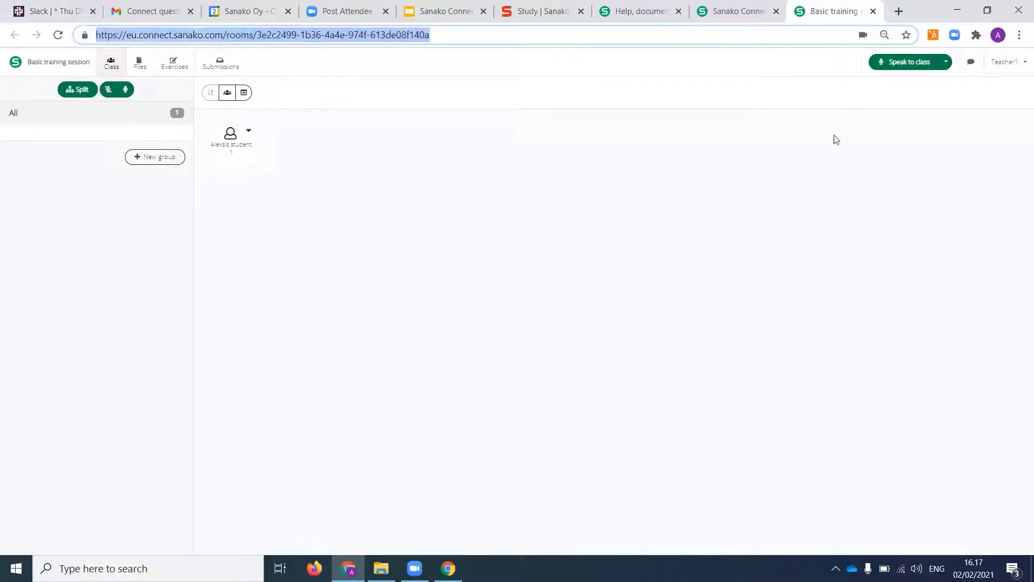
# Step: Open a browser window under the Test profile and load the copied session address
pyautogui.click(1001, 38)
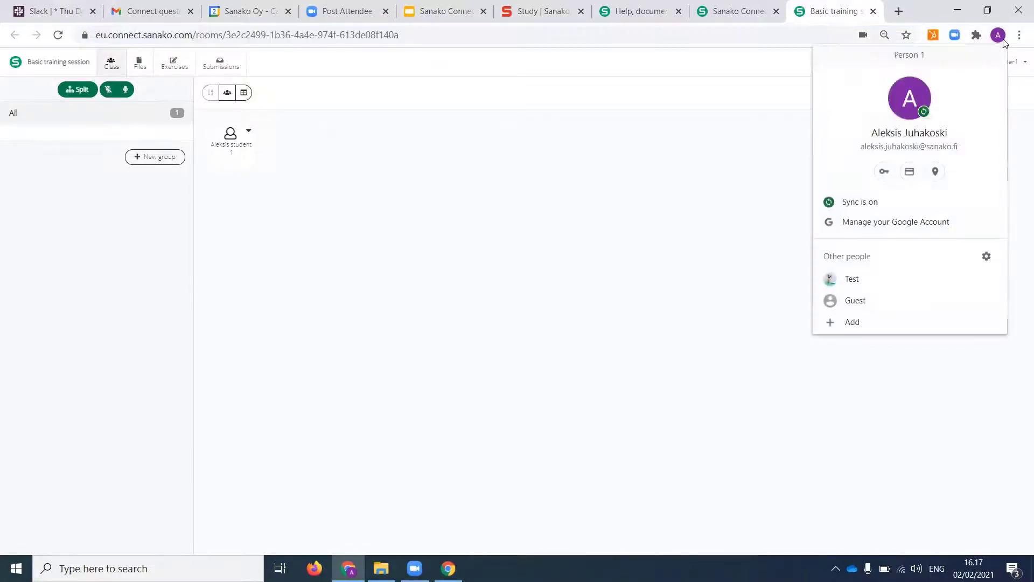
pyautogui.click(916, 279)
pyautogui.hotkey('ctrl', 'v')
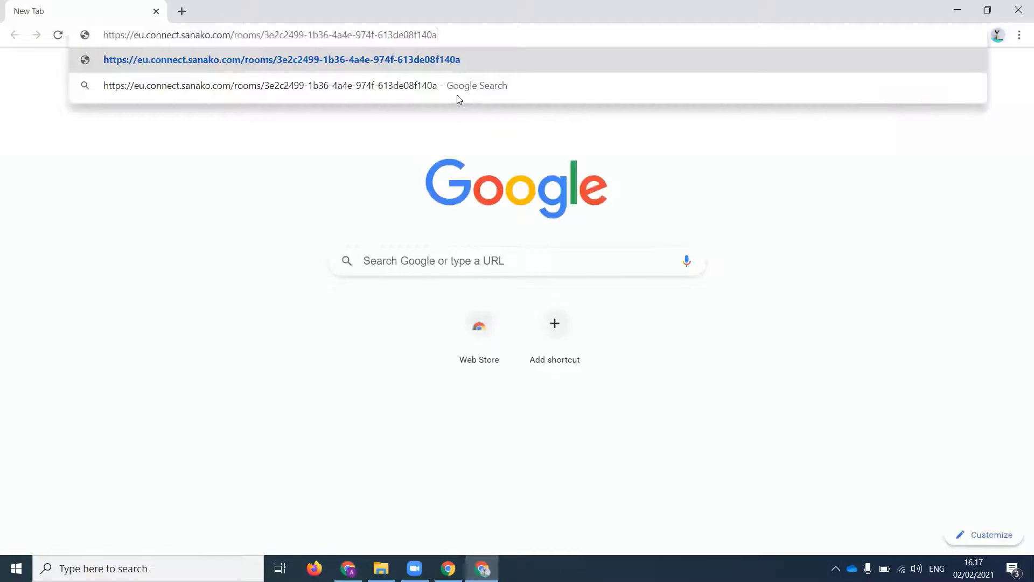
pyautogui.press('Return')
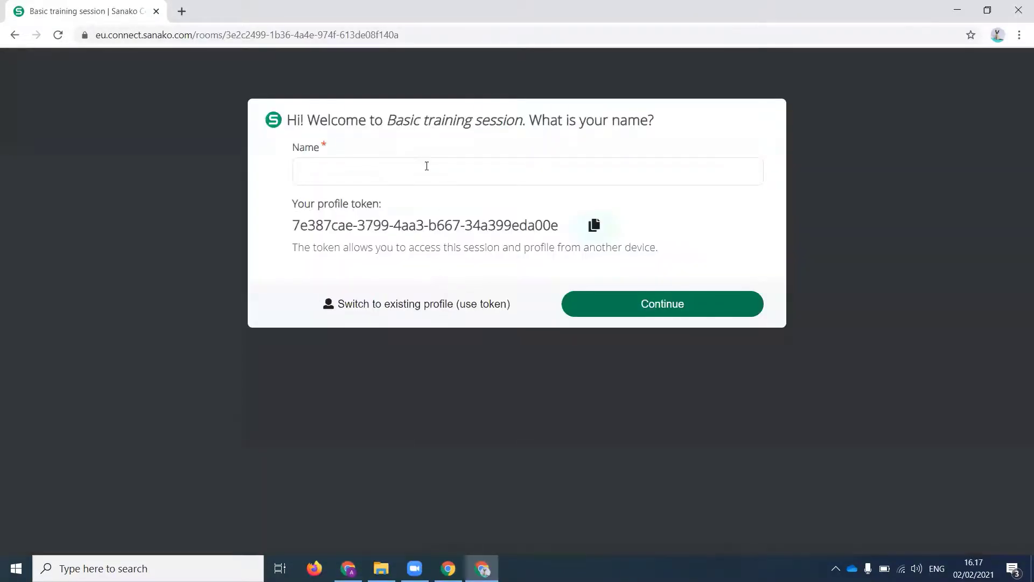
# Step: Enter the second student's name, ending in "student 2", and continue into the session
pyautogui.click(427, 166)
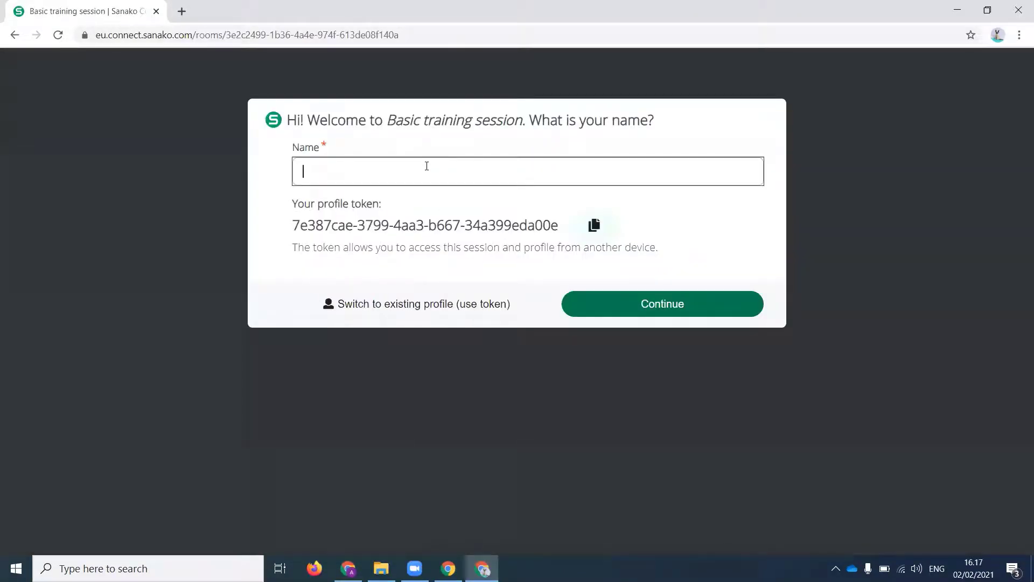
pyautogui.write('Aleksis student 2')
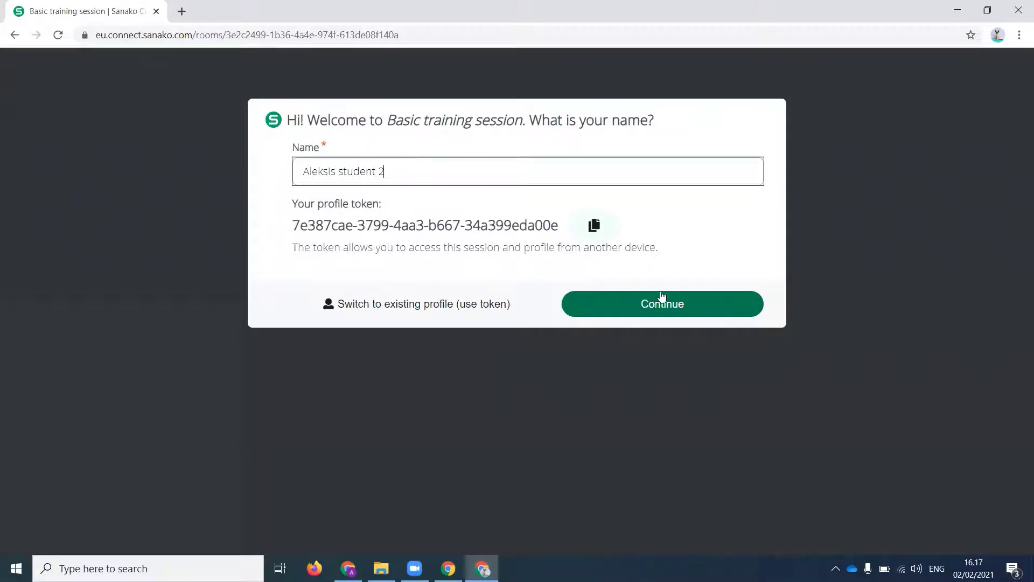
pyautogui.click(662, 311)
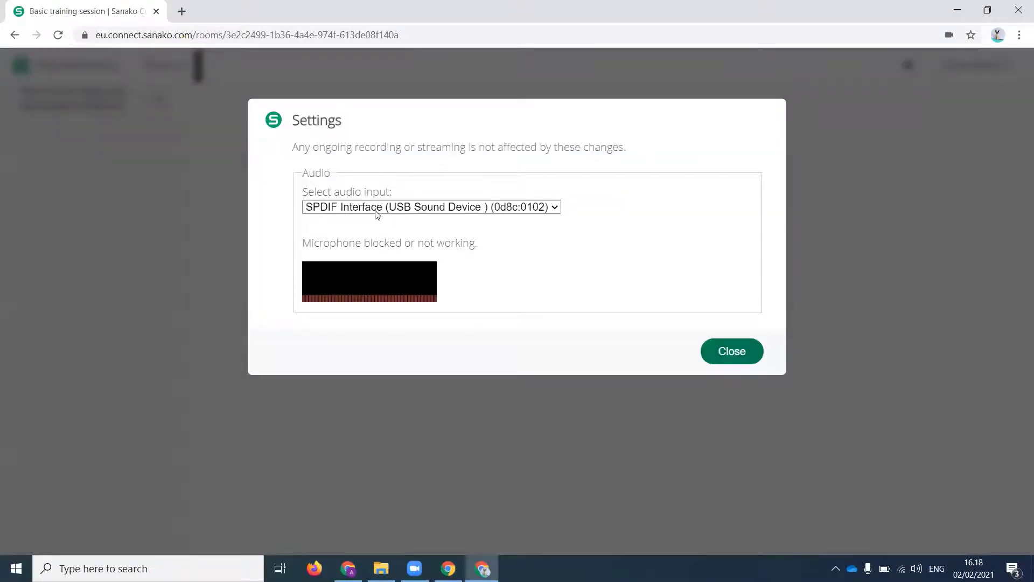
# Step: Set the second student's audio input to Microphone (USB Sound Device) (0d8c:0102) and close the settings
pyautogui.click(555, 209)
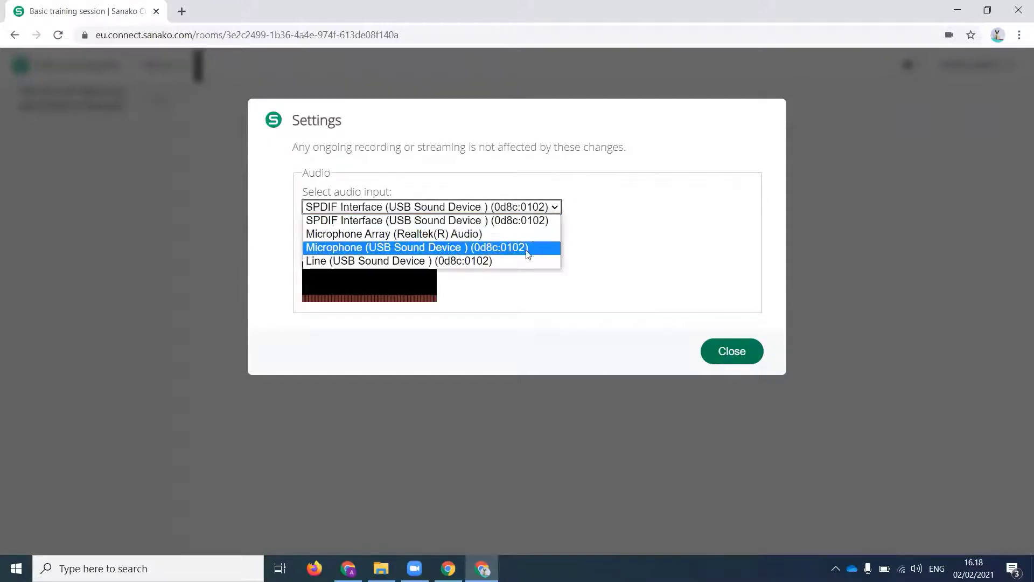
pyautogui.click(528, 249)
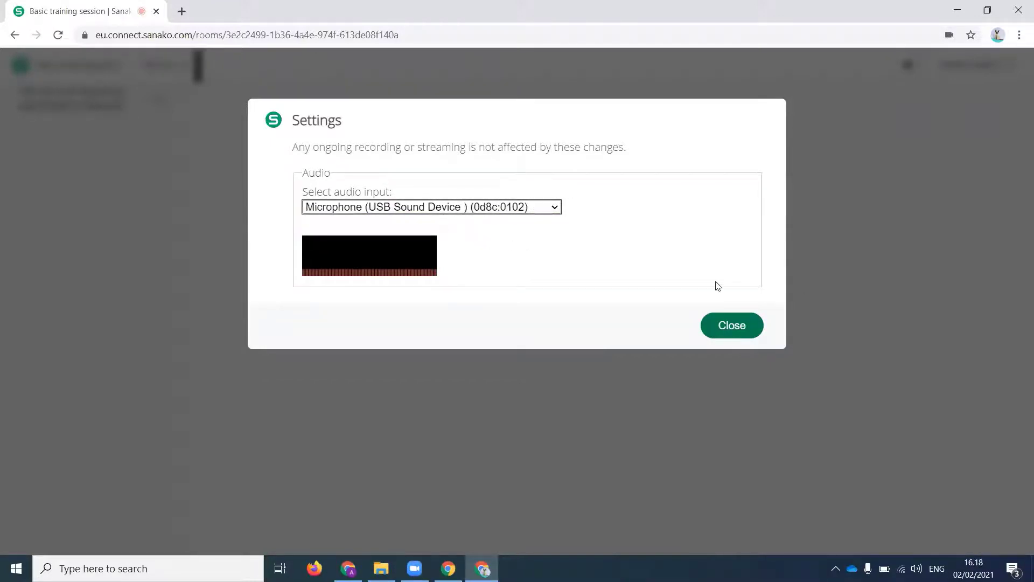
pyautogui.click(724, 330)
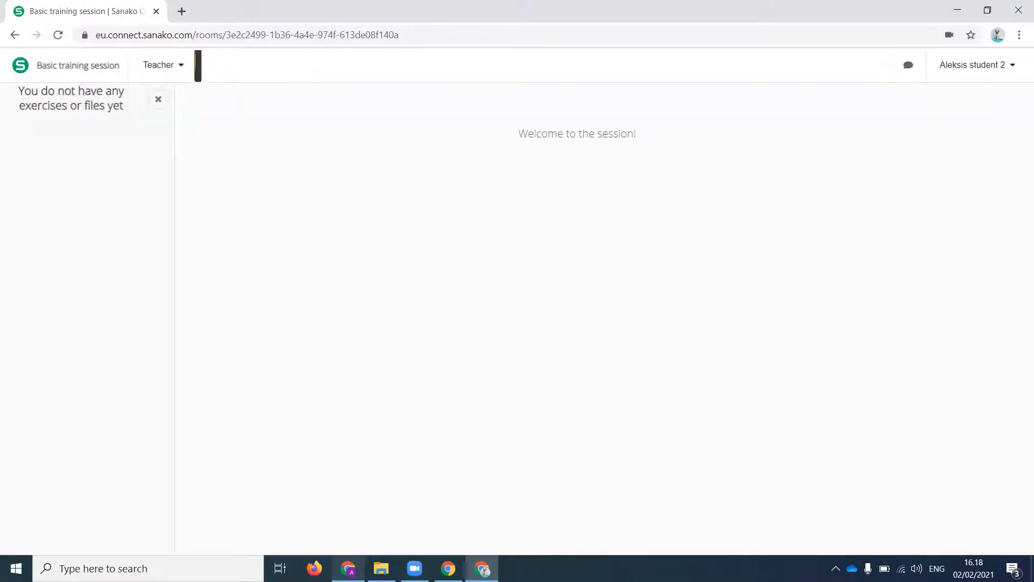
# Step: Return to the teacher's window, start speaking to the whole class and stop the broadcast
pyautogui.click(348, 568)
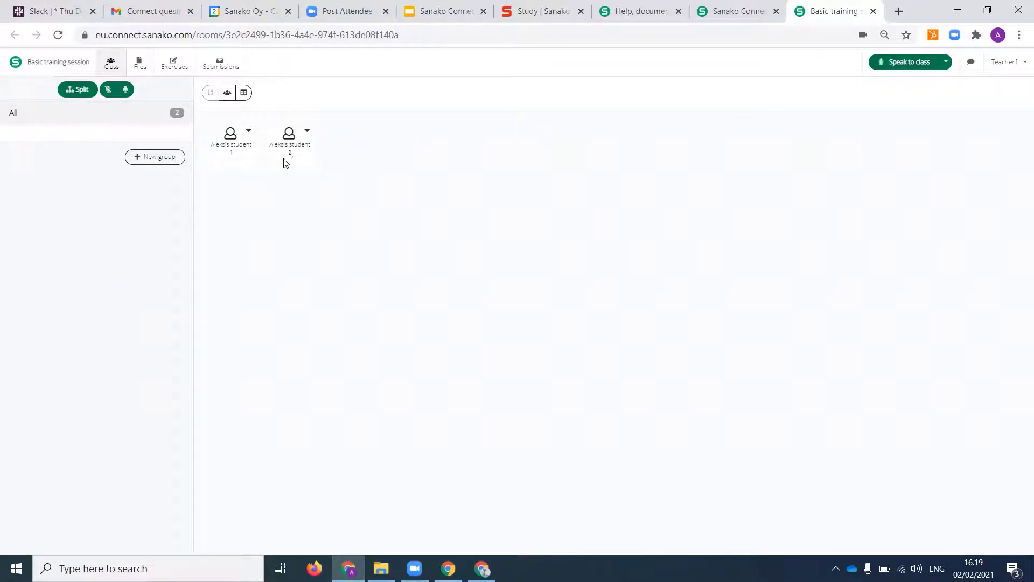
pyautogui.click(897, 62)
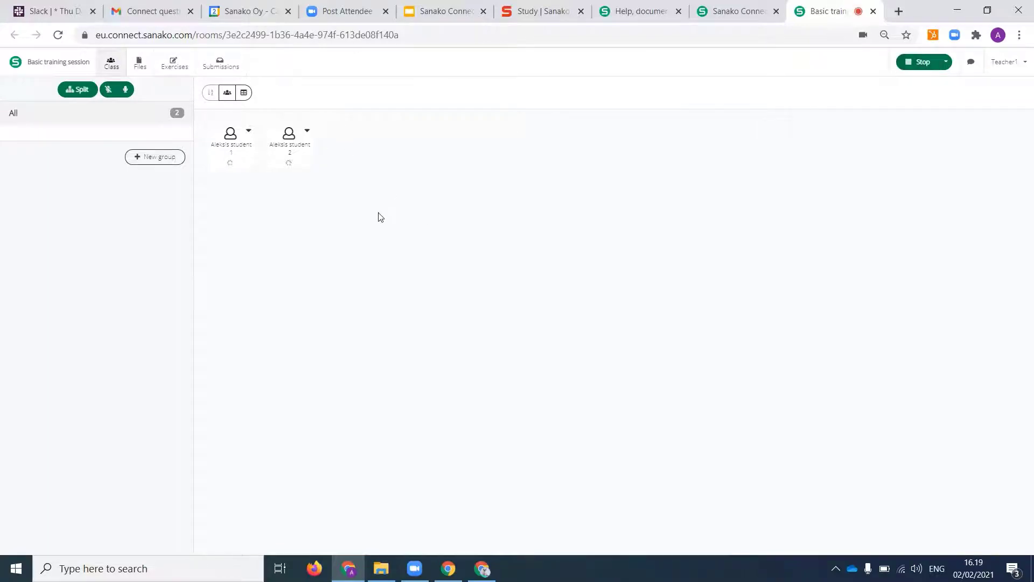
pyautogui.click(923, 63)
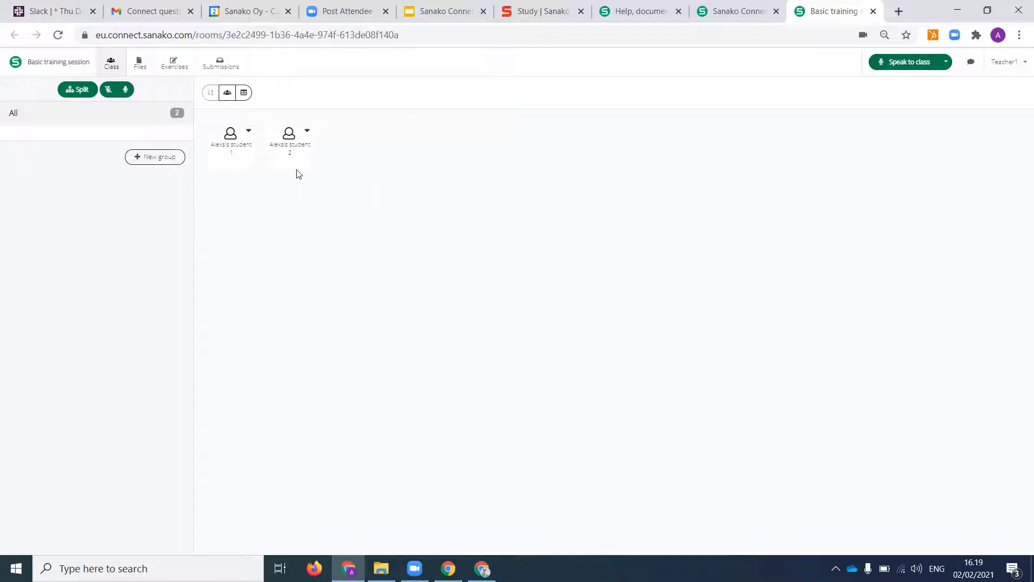
# Step: Examine the sharing options for speaking to the class and the class chat with its settings, leaving the chat closed
pyautogui.click(946, 63)
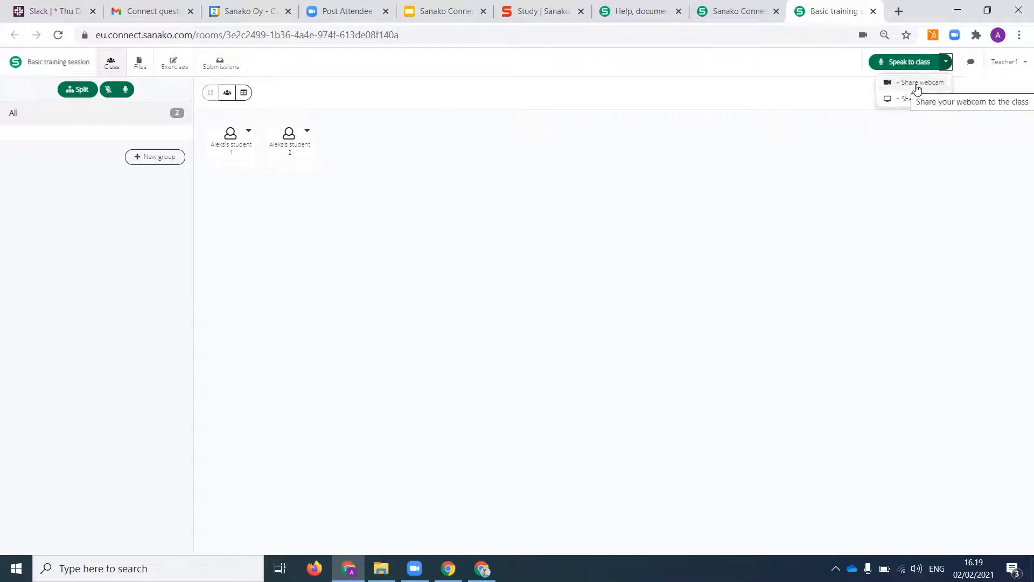
pyautogui.click(922, 160)
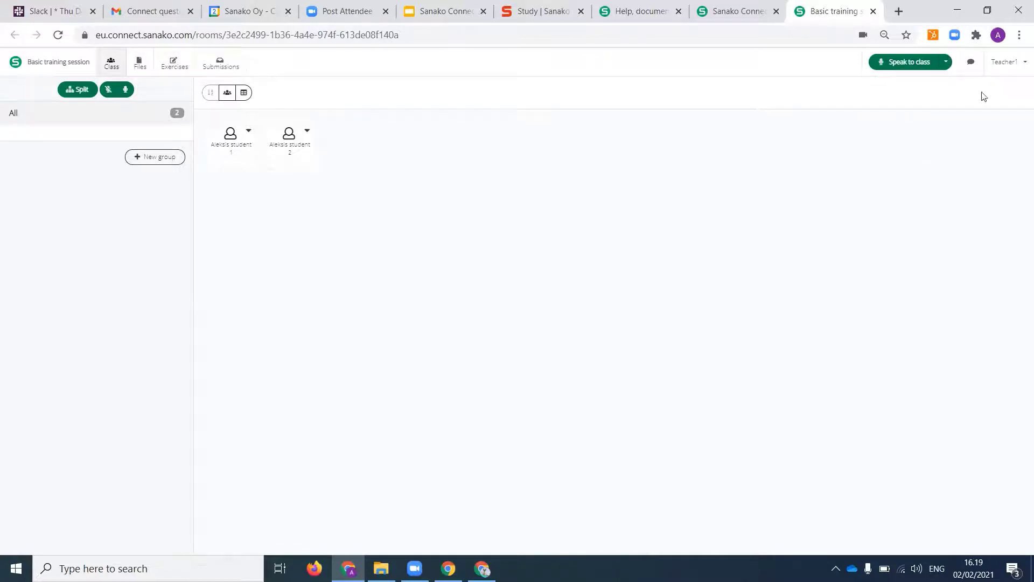
pyautogui.click(973, 63)
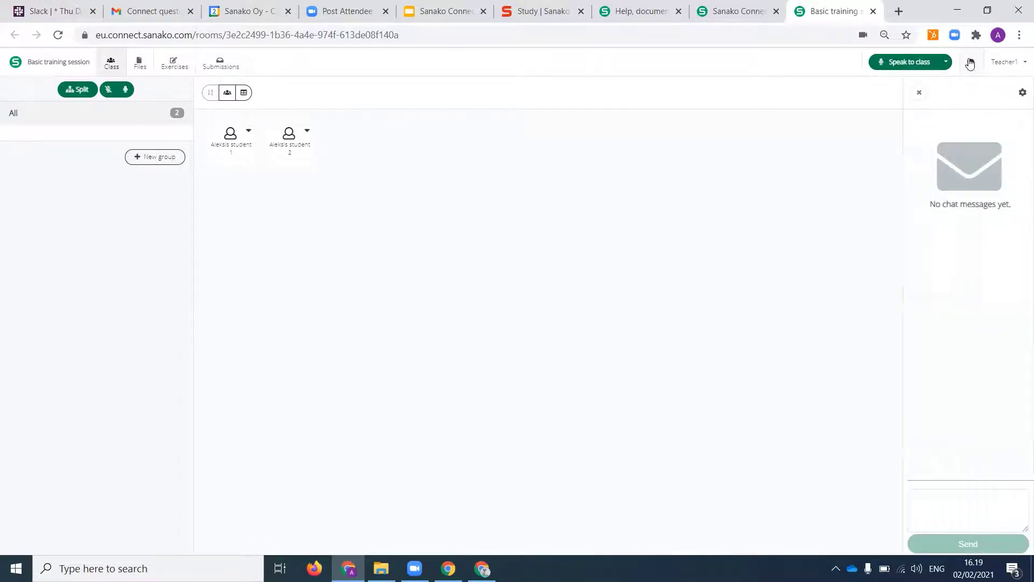
pyautogui.click(1023, 92)
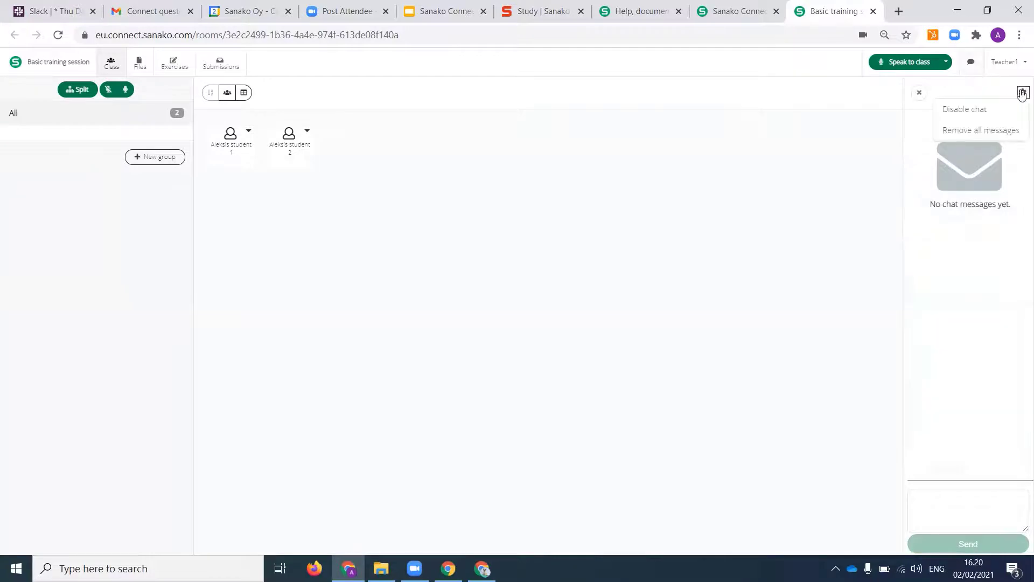
pyautogui.click(1005, 90)
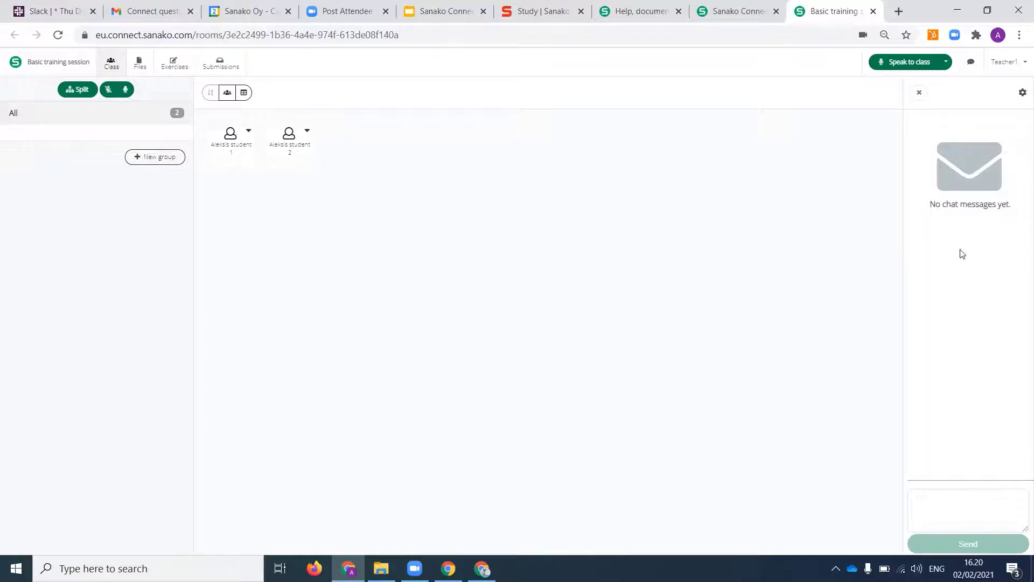
pyautogui.click(958, 513)
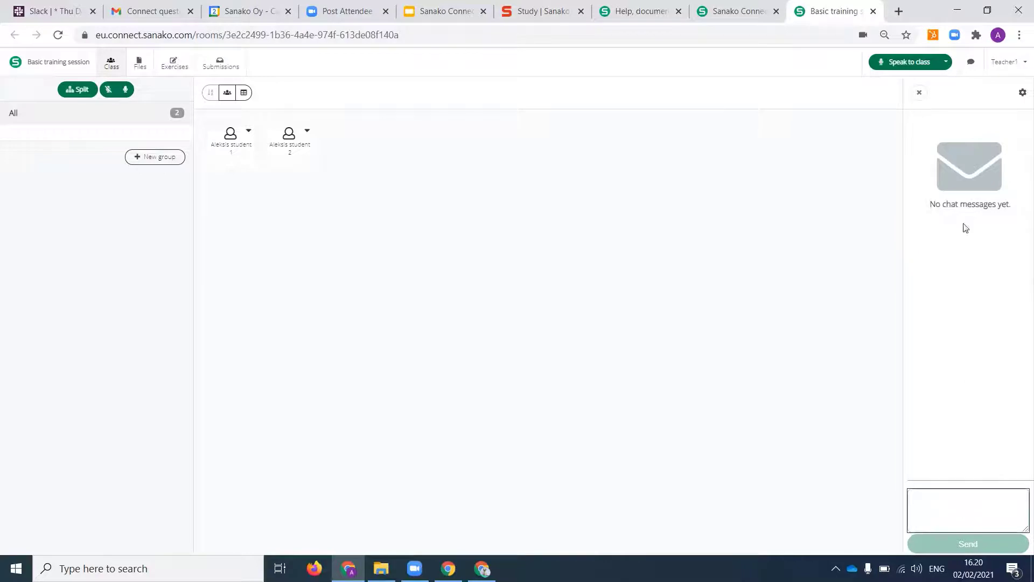
pyautogui.click(1023, 93)
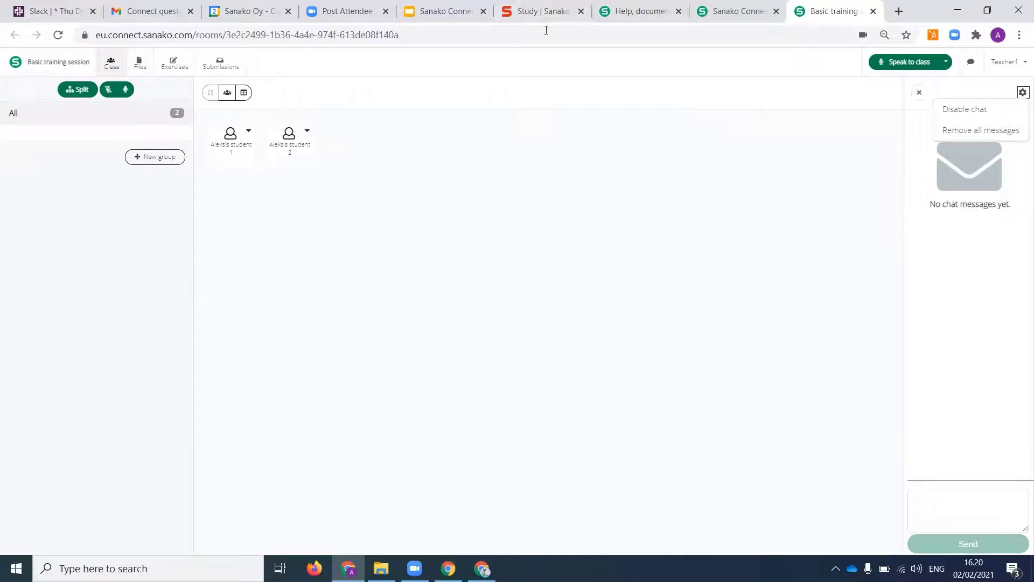
pyautogui.click(963, 290)
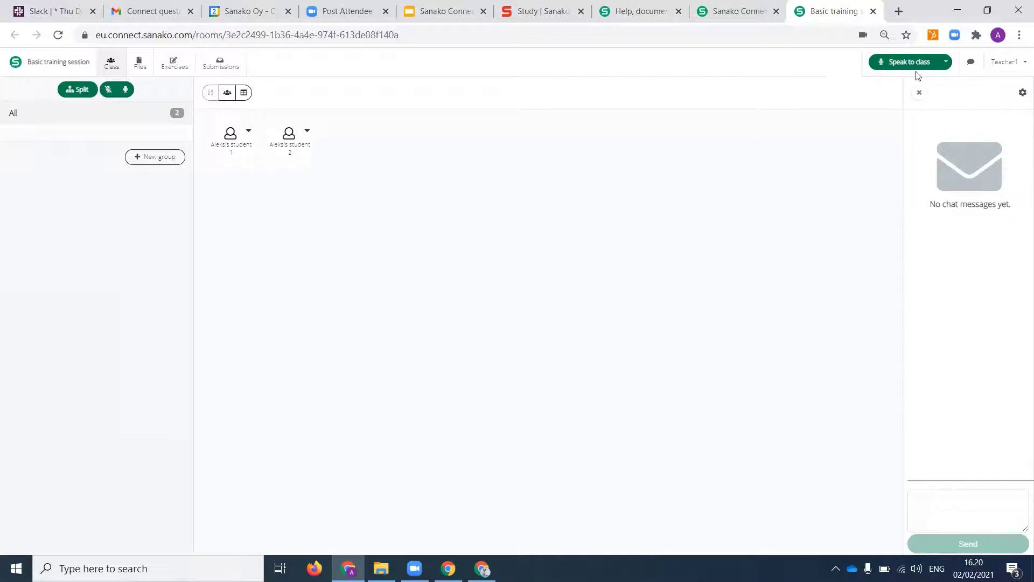
pyautogui.click(919, 93)
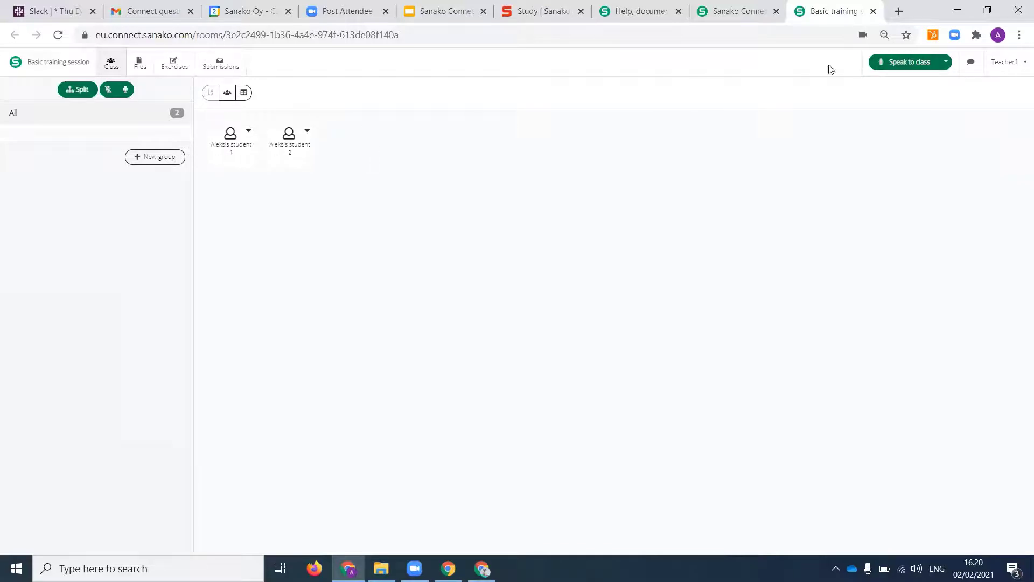
# Step: Examine the webcam and screen sharing options and the actions available for the first student
pyautogui.click(946, 63)
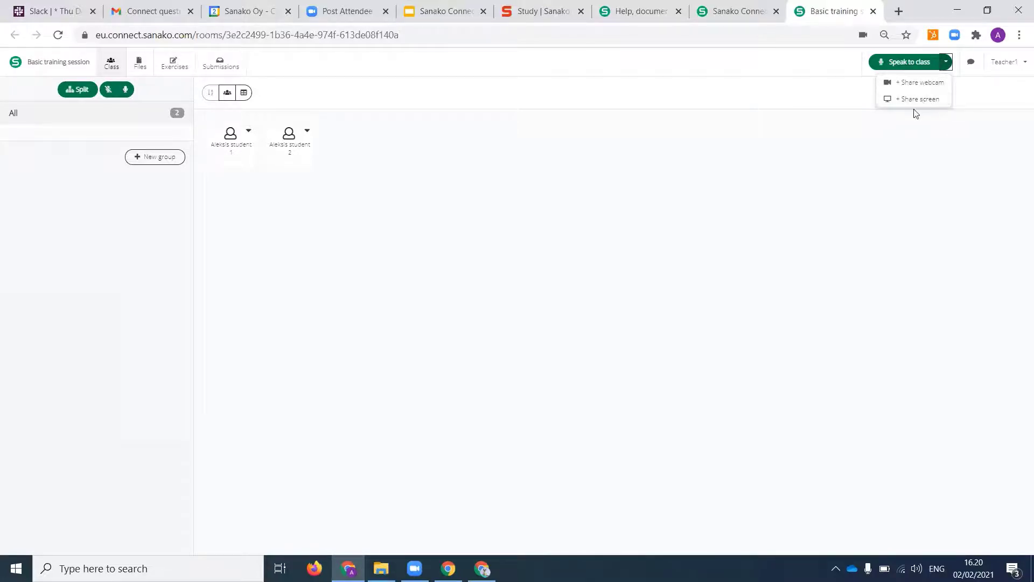
pyautogui.click(789, 230)
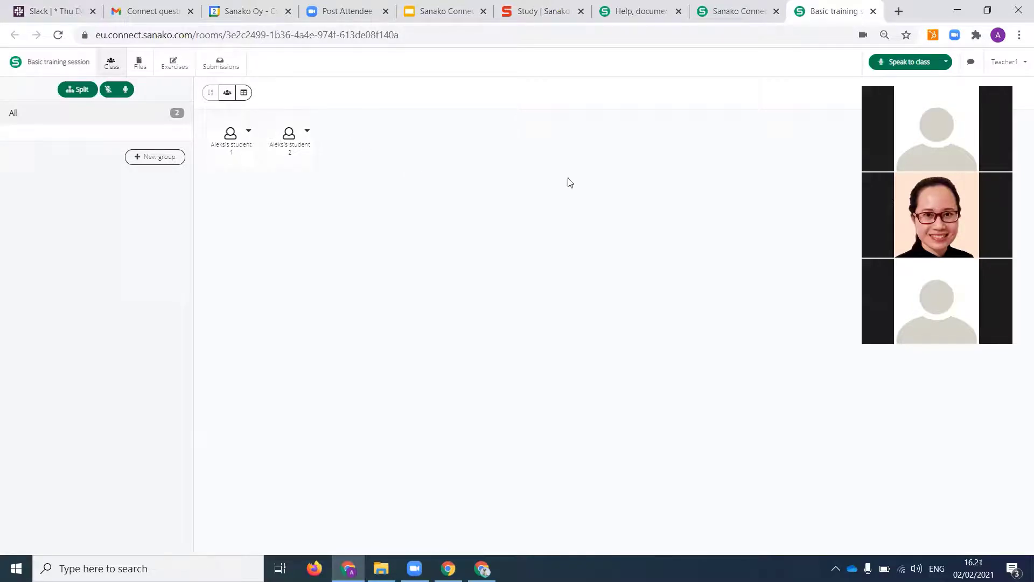
pyautogui.click(250, 132)
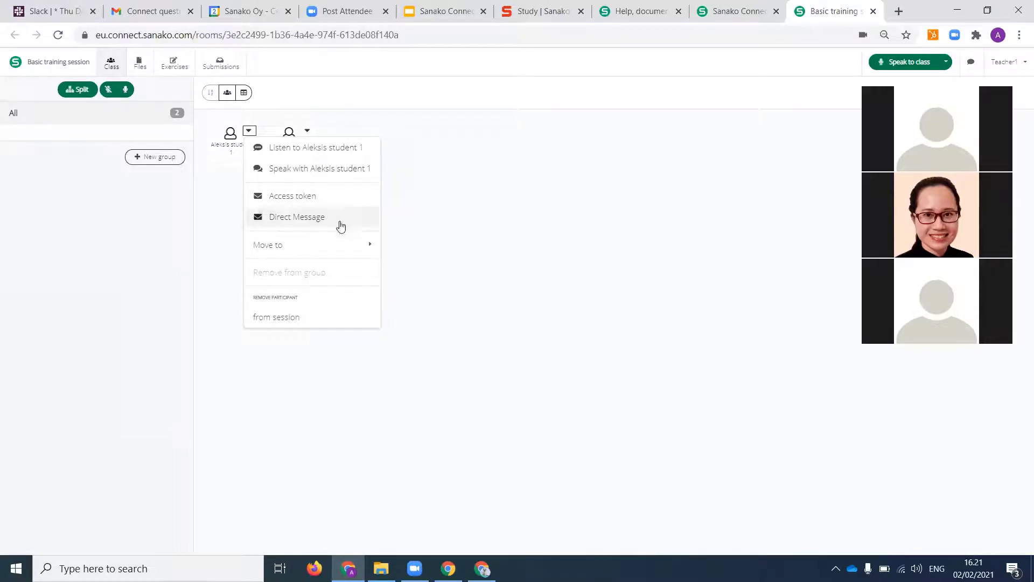
pyautogui.click(425, 221)
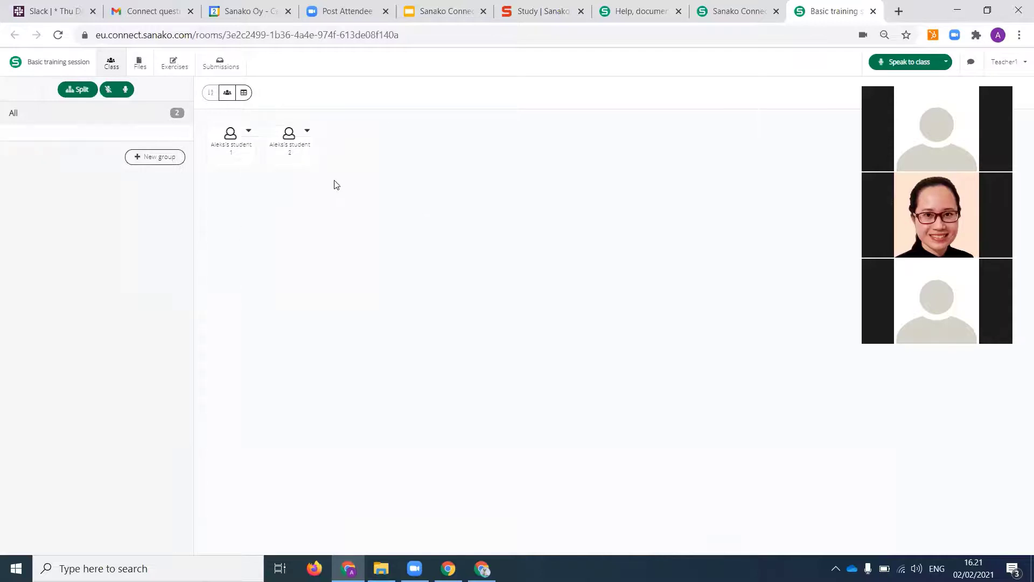
# Step: Create two new groups and view the group choices for moving the first student, without moving anyone
pyautogui.click(154, 162)
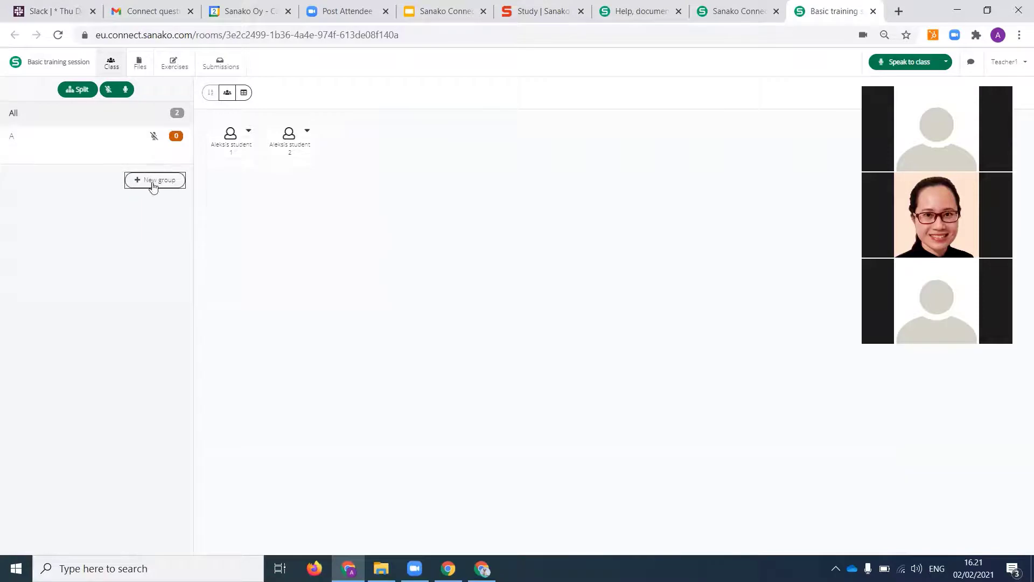
pyautogui.click(154, 185)
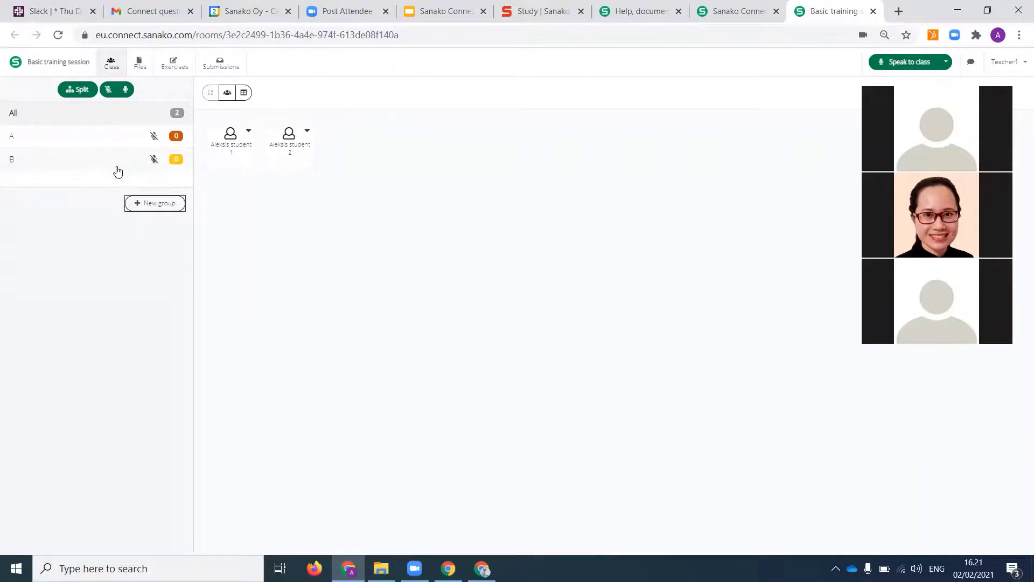
pyautogui.click(248, 133)
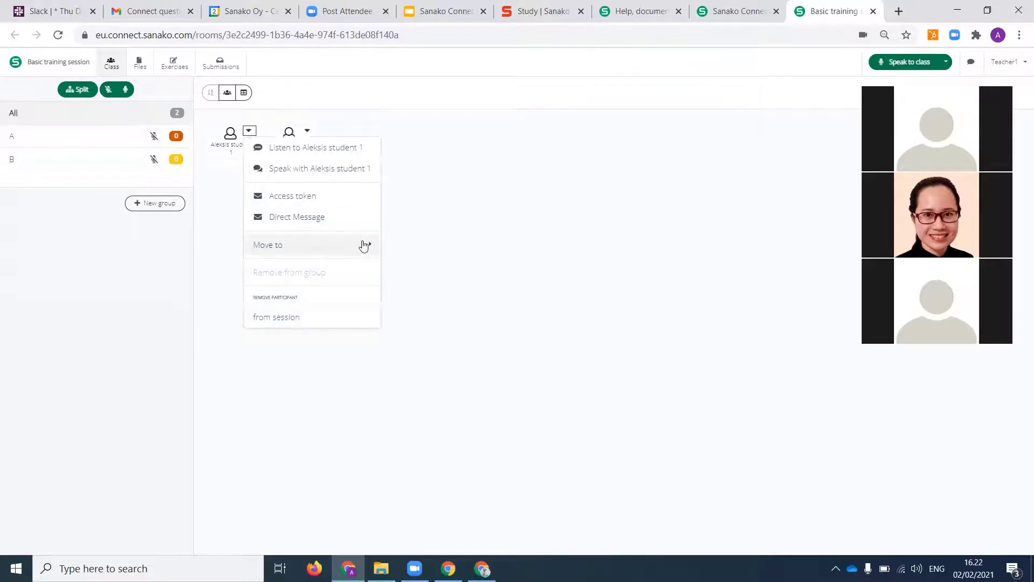
pyautogui.click(366, 245)
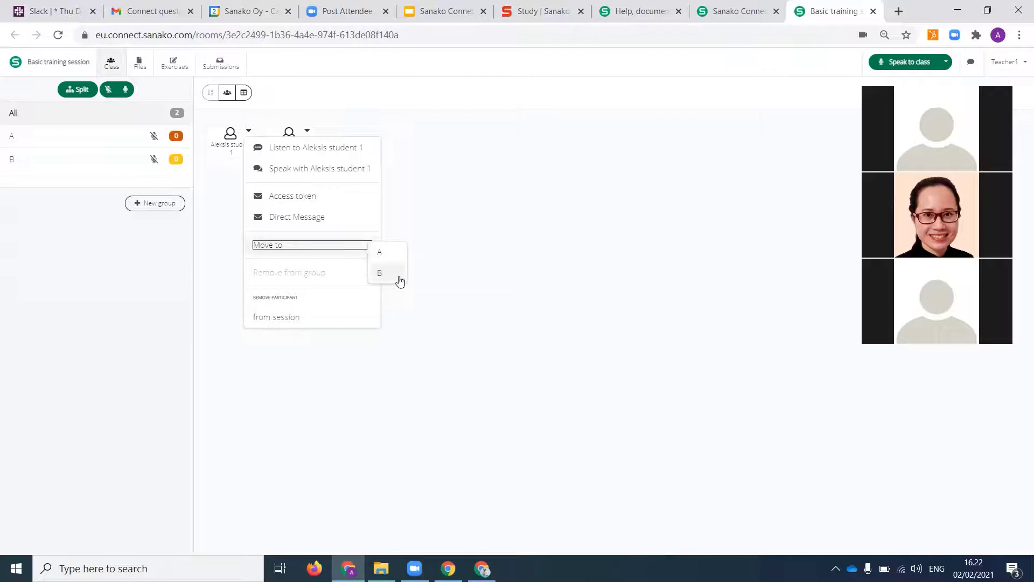
pyautogui.click(455, 254)
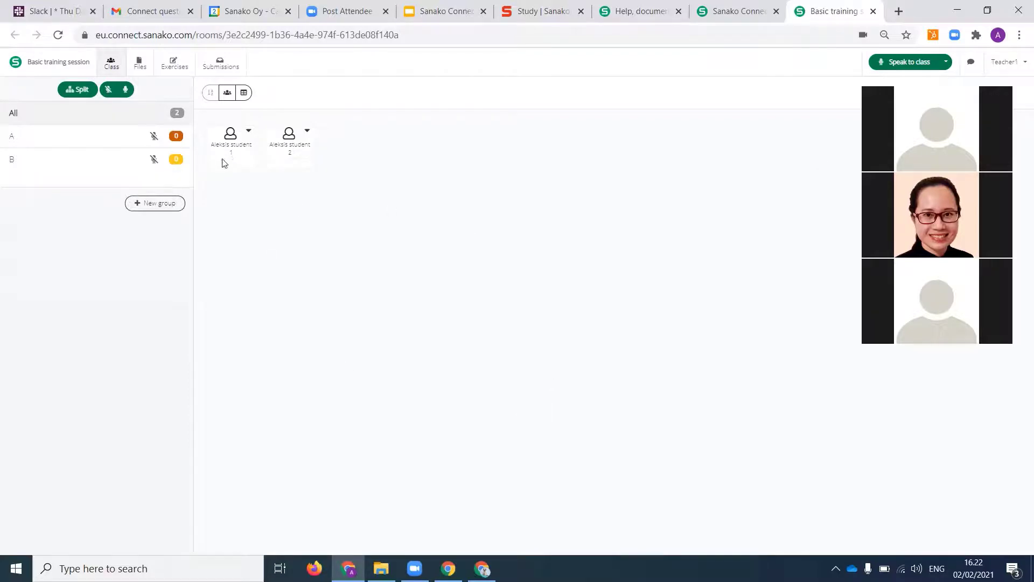
# Step: Split the class into groups of two, create the groups, and check the actions available for the first student
pyautogui.click(74, 90)
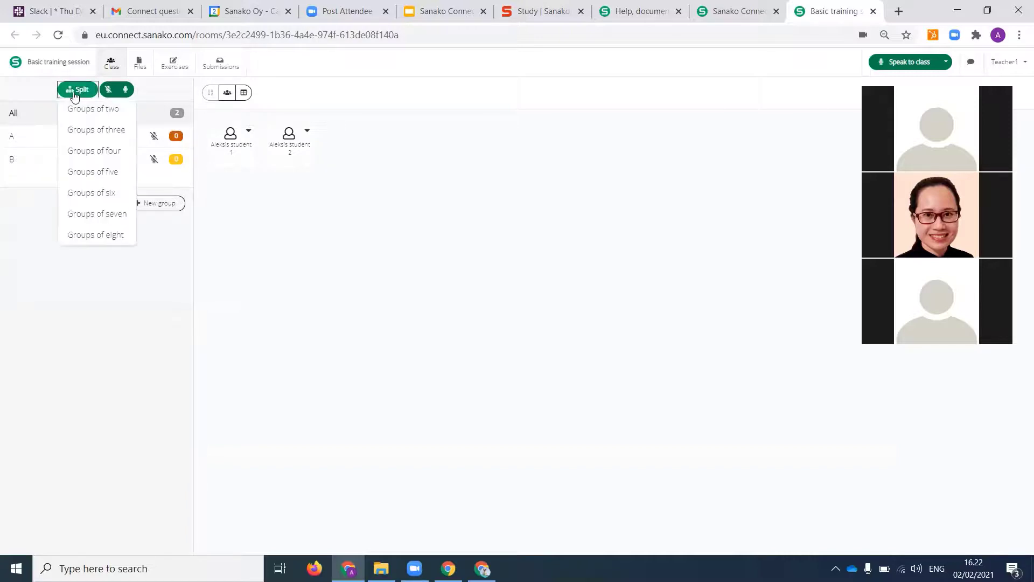
pyautogui.click(96, 114)
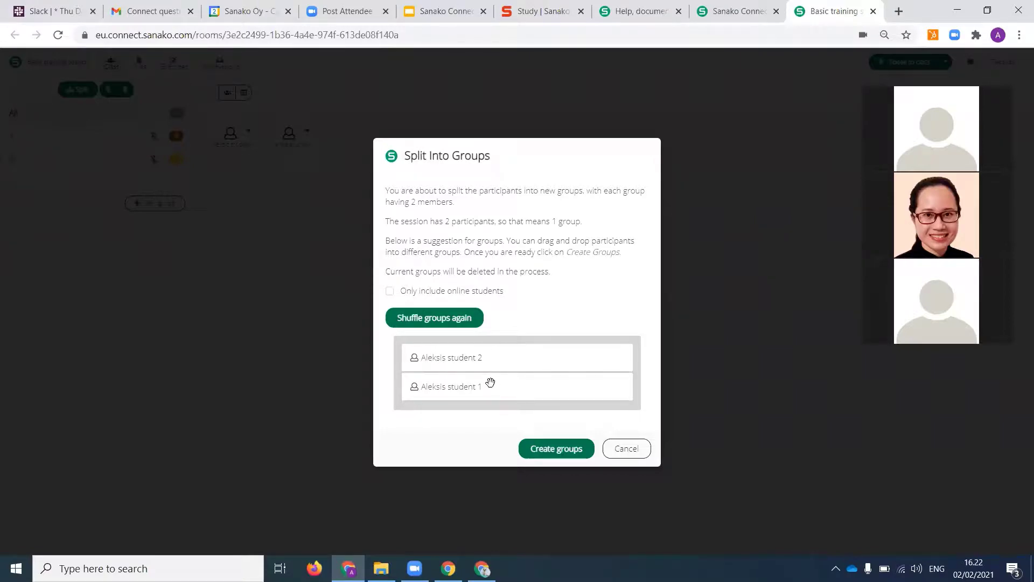
pyautogui.moveTo(492, 386)
pyautogui.mouseDown()
pyautogui.moveTo(491, 347)
pyautogui.moveTo(490, 423)
pyautogui.moveTo(480, 377)
pyautogui.mouseUp()
pyautogui.click(560, 443)
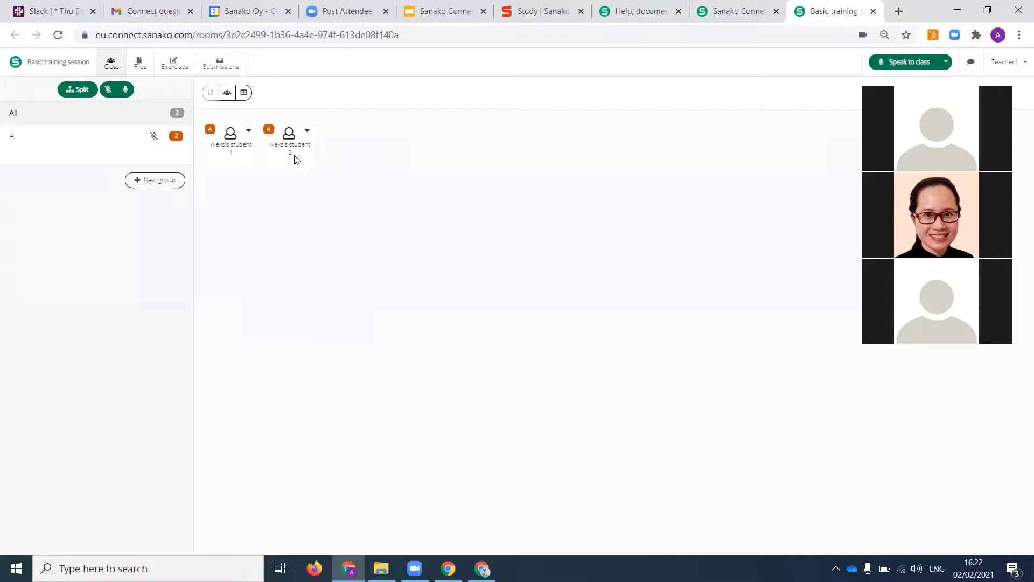
pyautogui.click(249, 131)
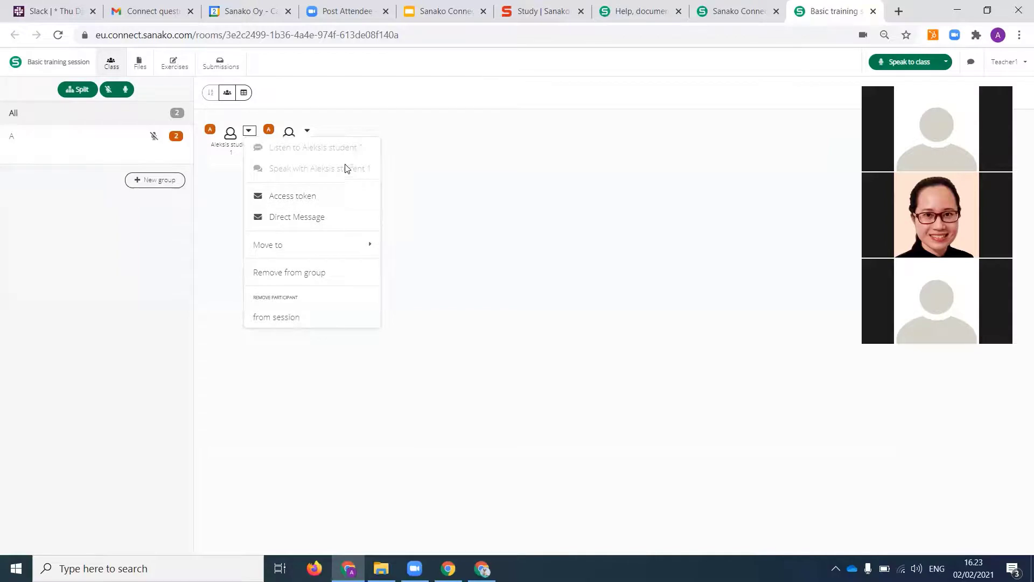
pyautogui.click(450, 172)
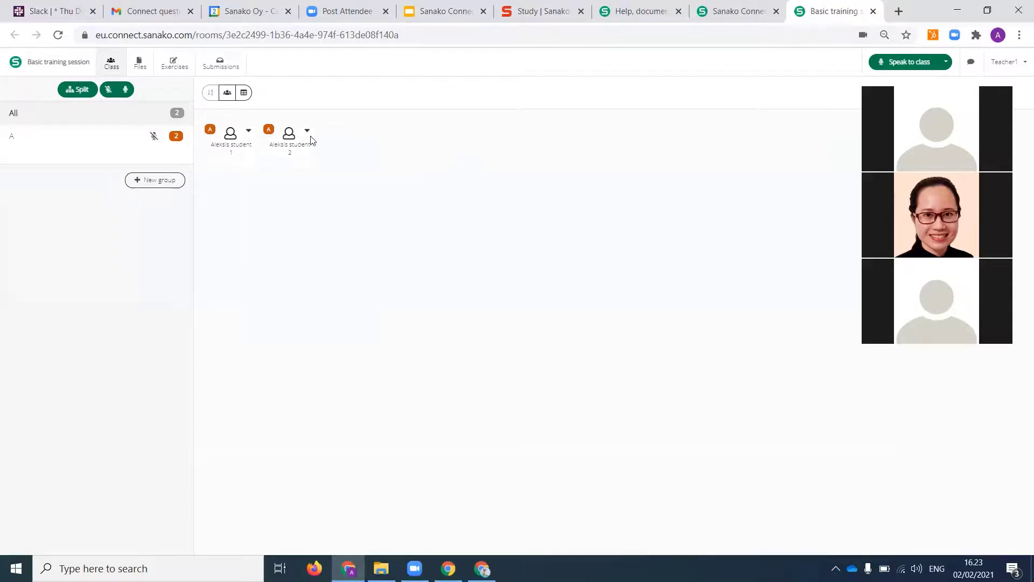
# Step: Open group A and try its live audio by switching it on and off, leaving it off
pyautogui.click(17, 140)
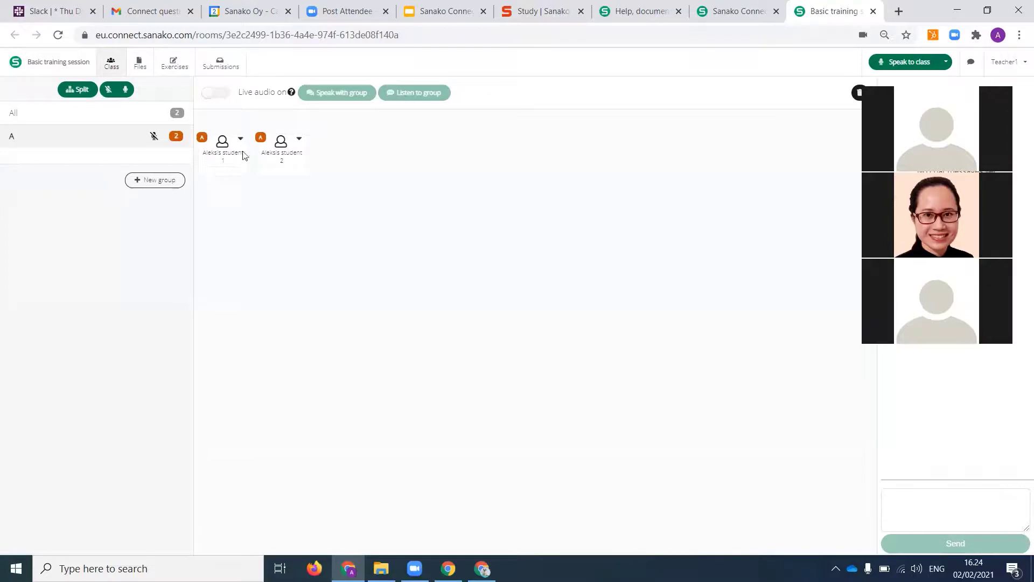
pyautogui.click(218, 95)
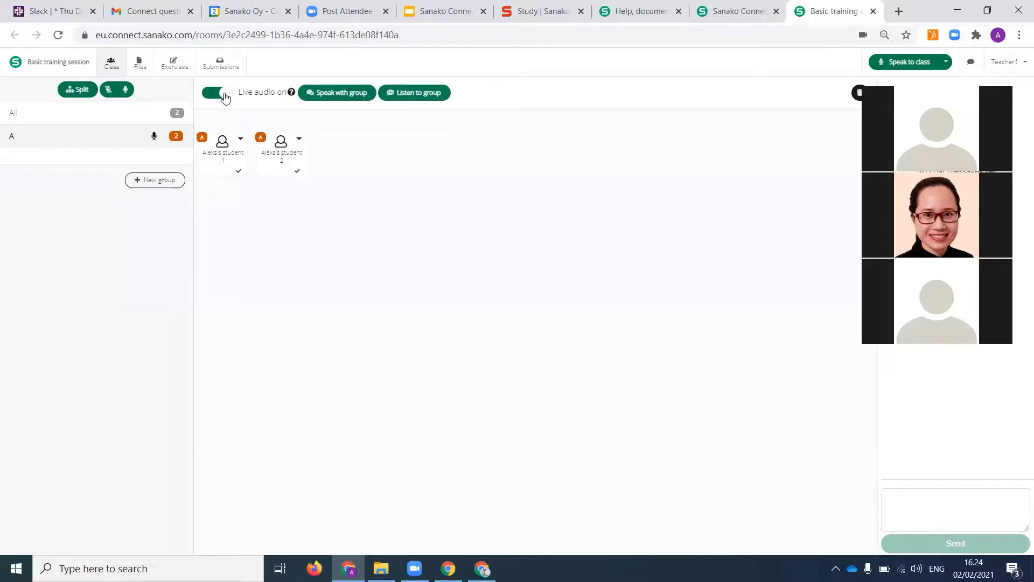
pyautogui.click(225, 96)
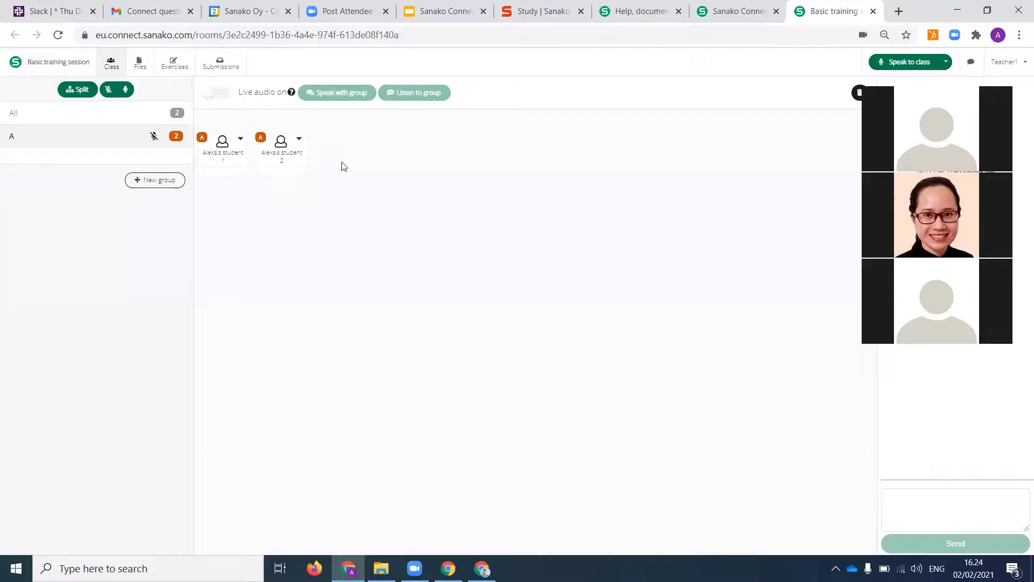
pyautogui.click(217, 96)
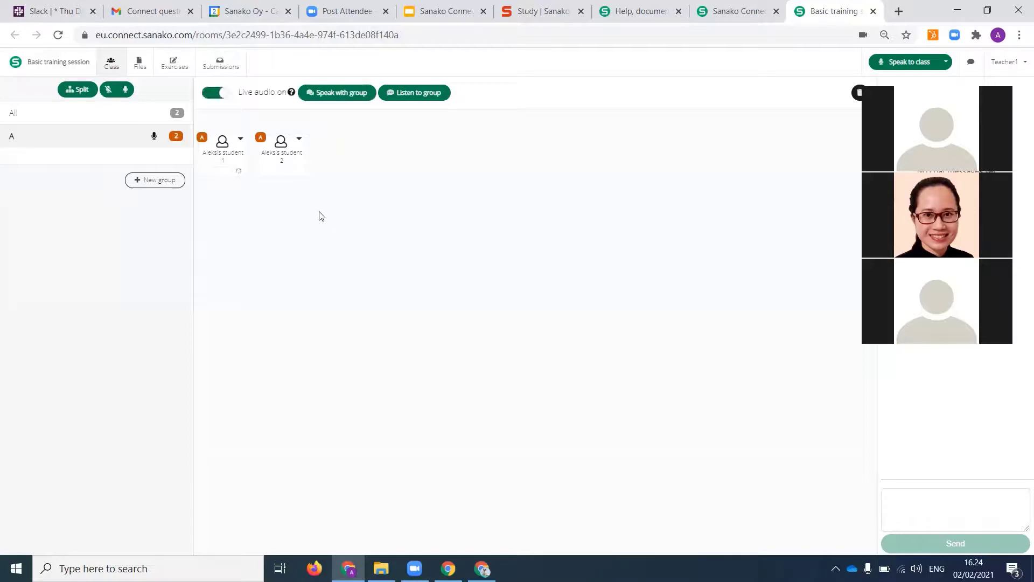
pyautogui.click(226, 95)
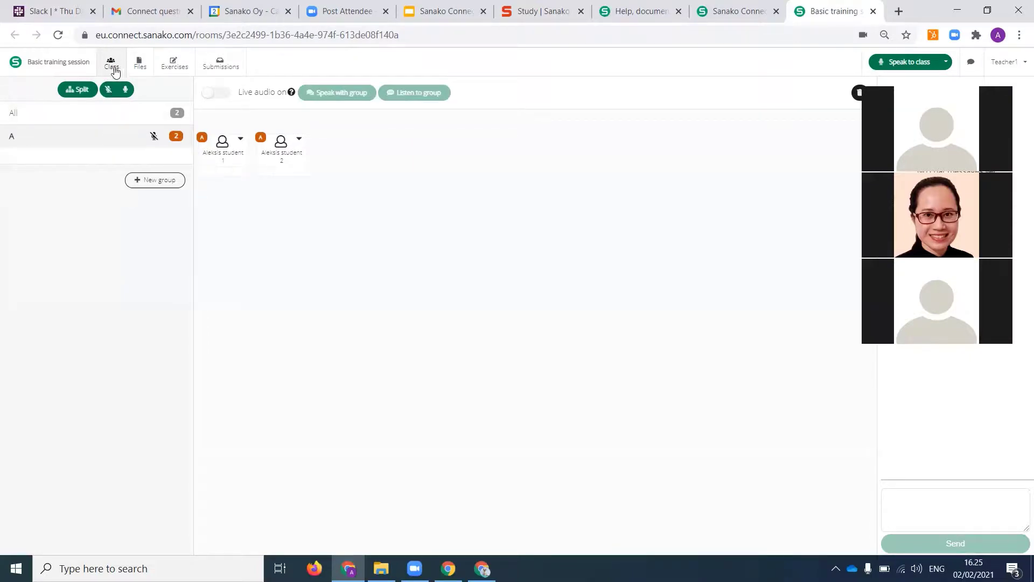
# Step: Create a new exercise in the session and name it "Recorder exercise"
pyautogui.click(174, 66)
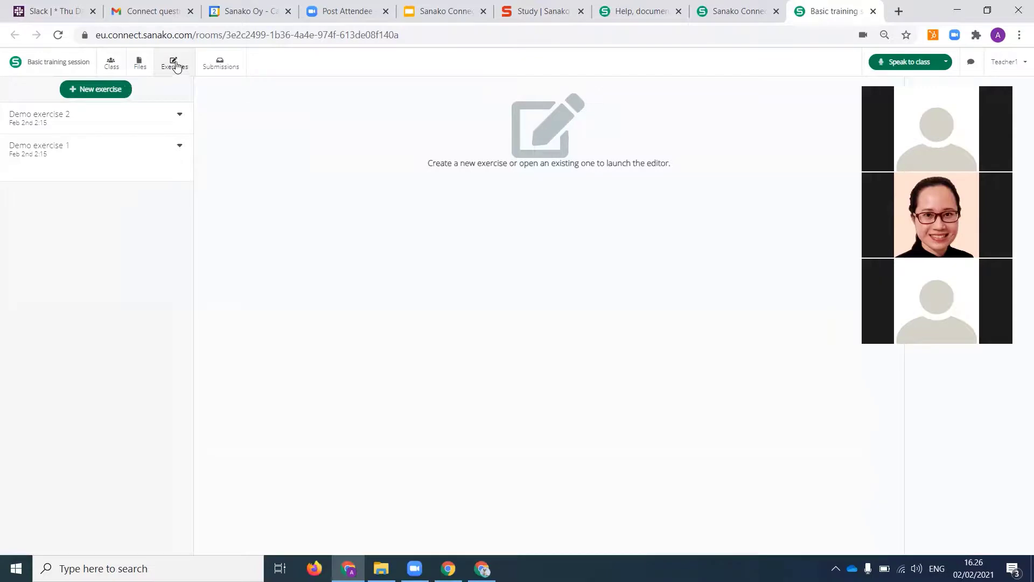
pyautogui.click(99, 91)
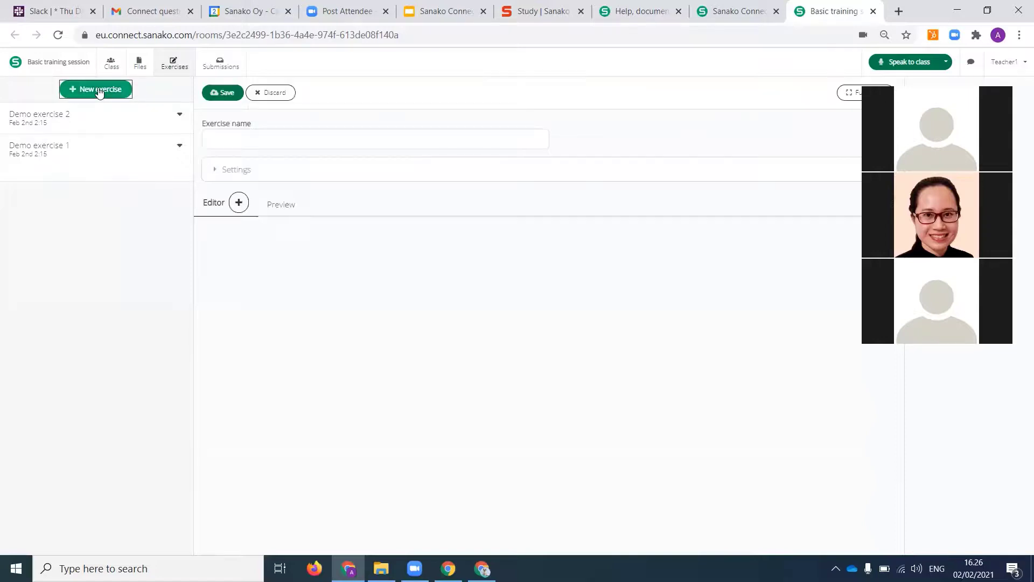
pyautogui.click(288, 141)
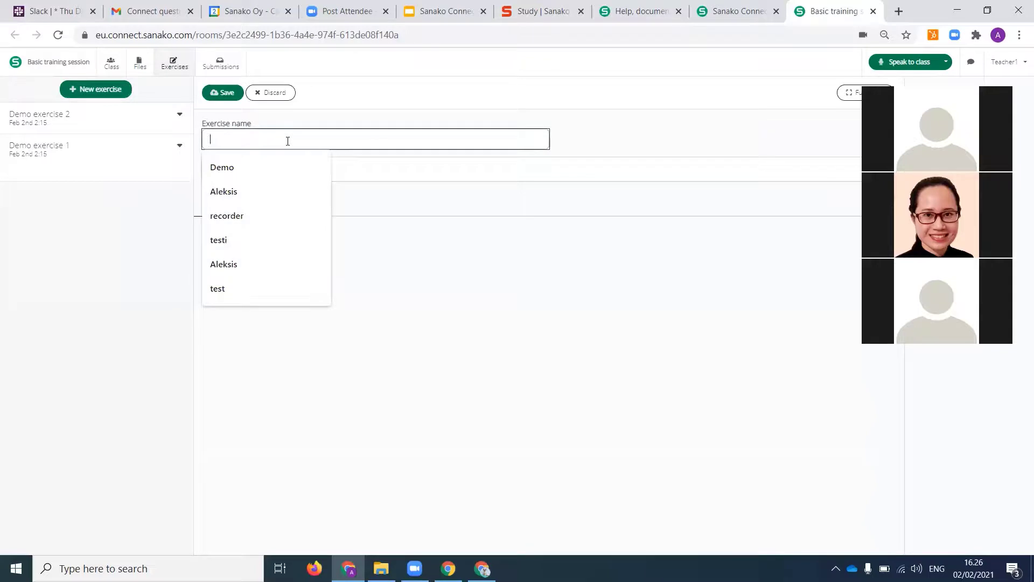
pyautogui.write('Recorder ')
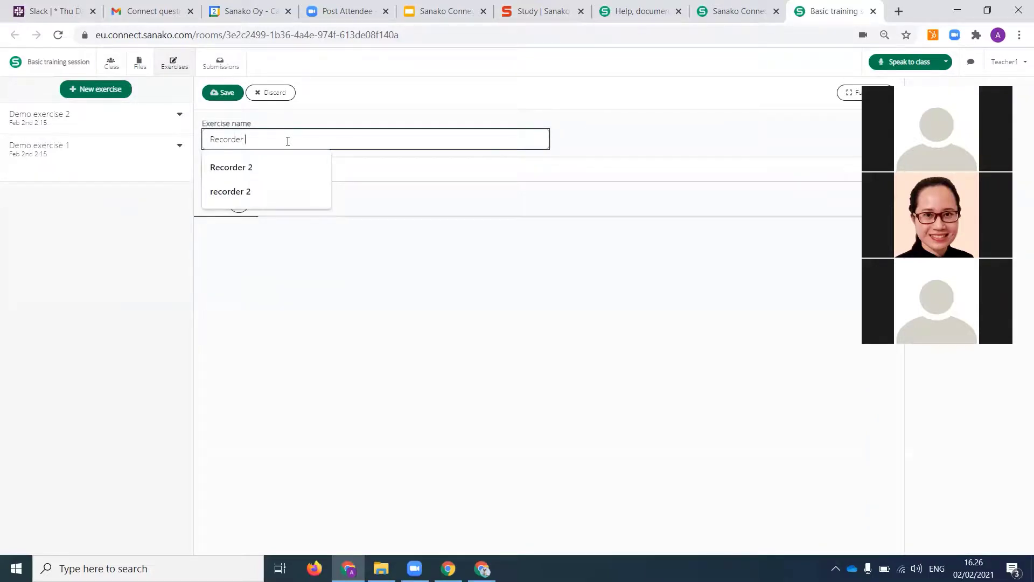
pyautogui.write('exercise')
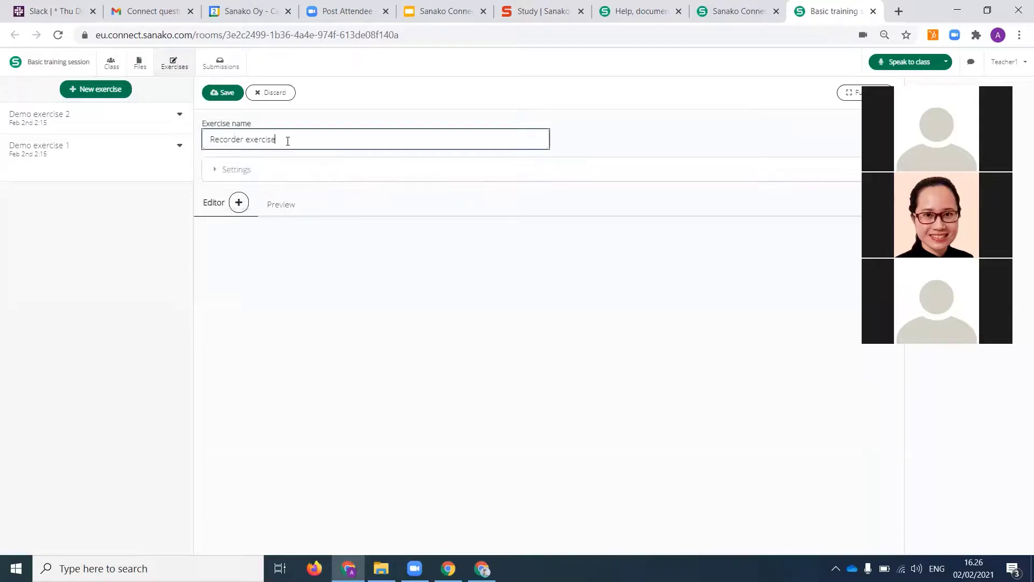
pyautogui.click(414, 311)
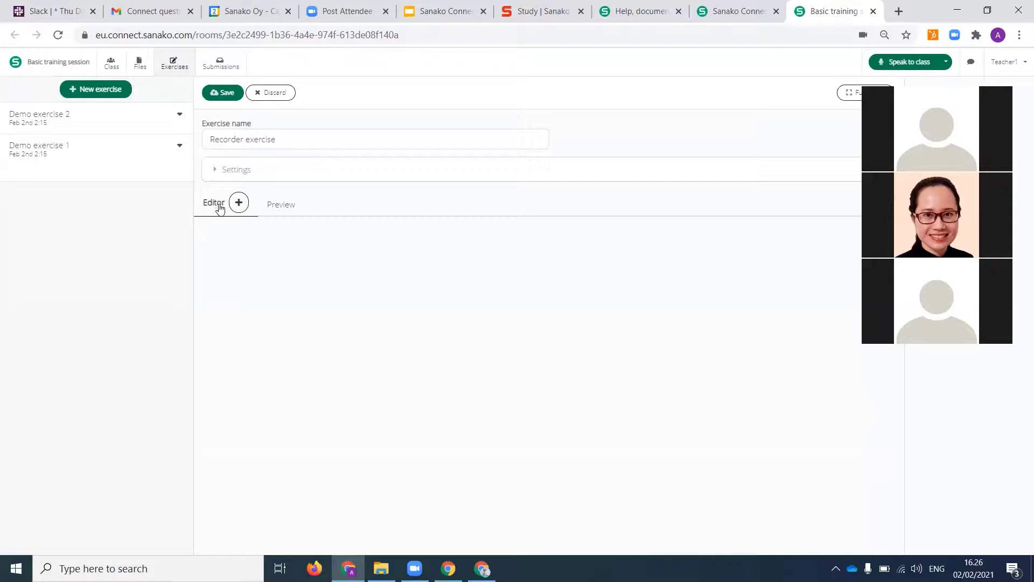
# Step: Add a text content block and a Simple recorder task to the exercise
pyautogui.click(239, 202)
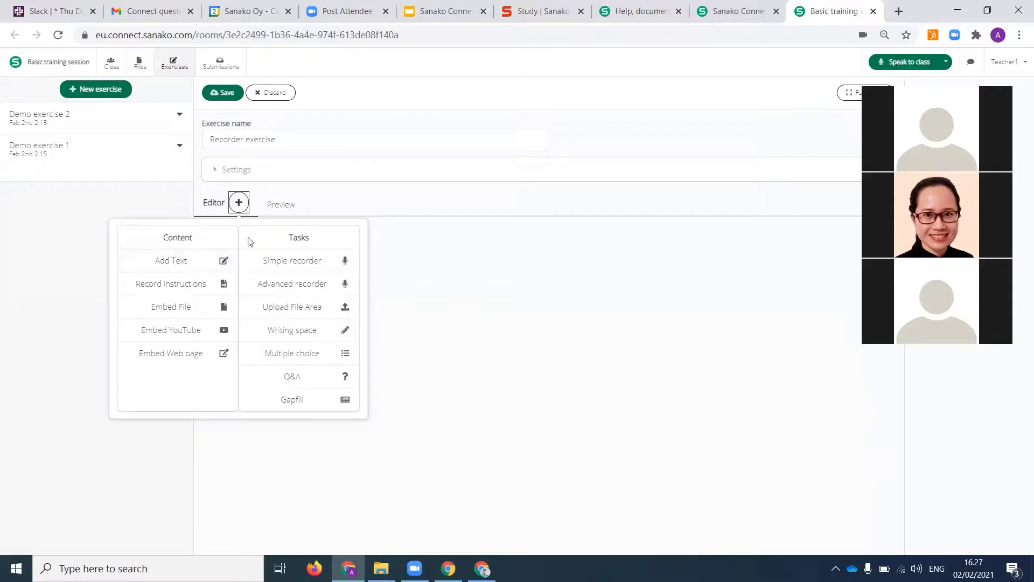
pyautogui.click(196, 264)
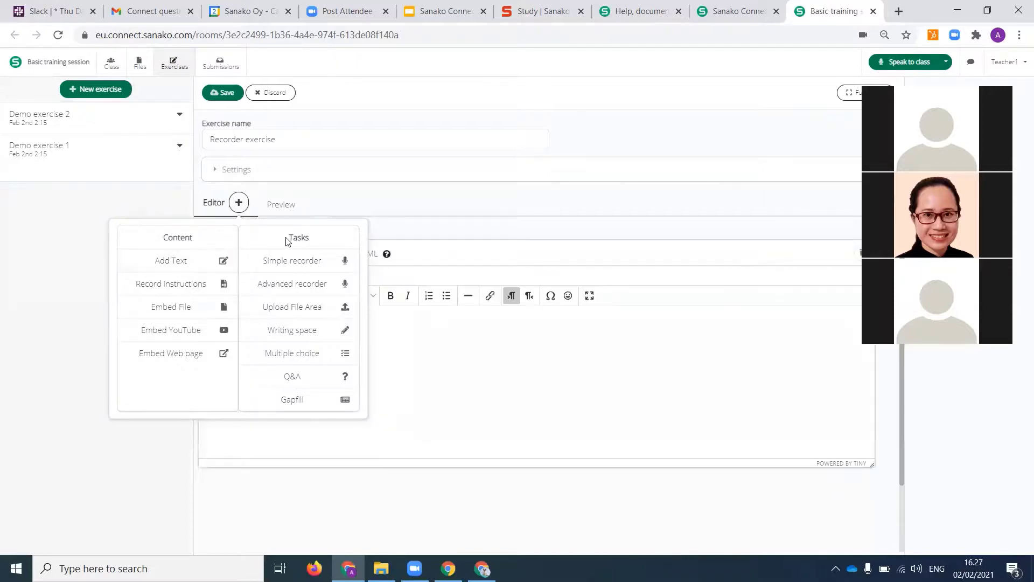
pyautogui.click(316, 264)
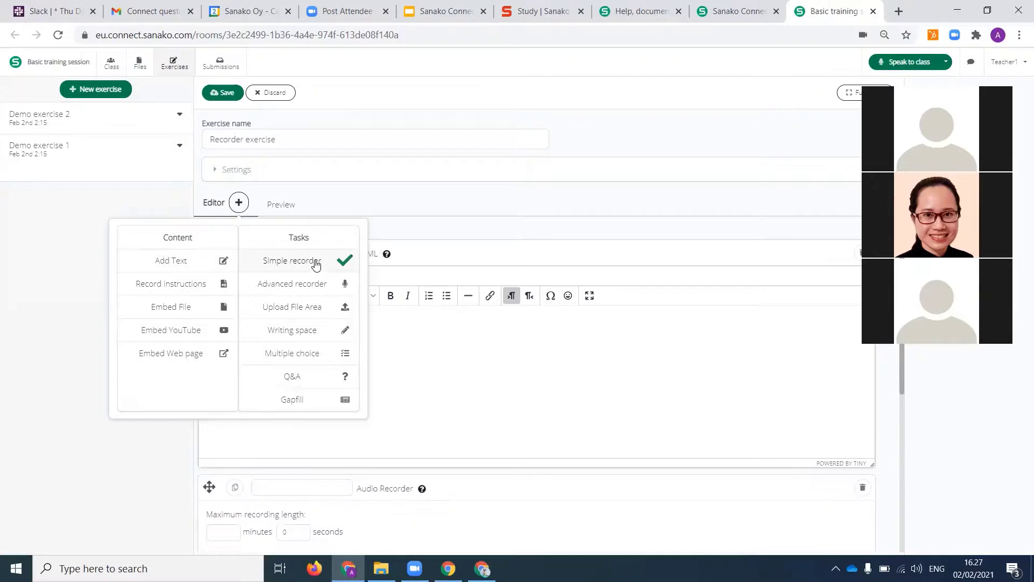
pyautogui.click(239, 204)
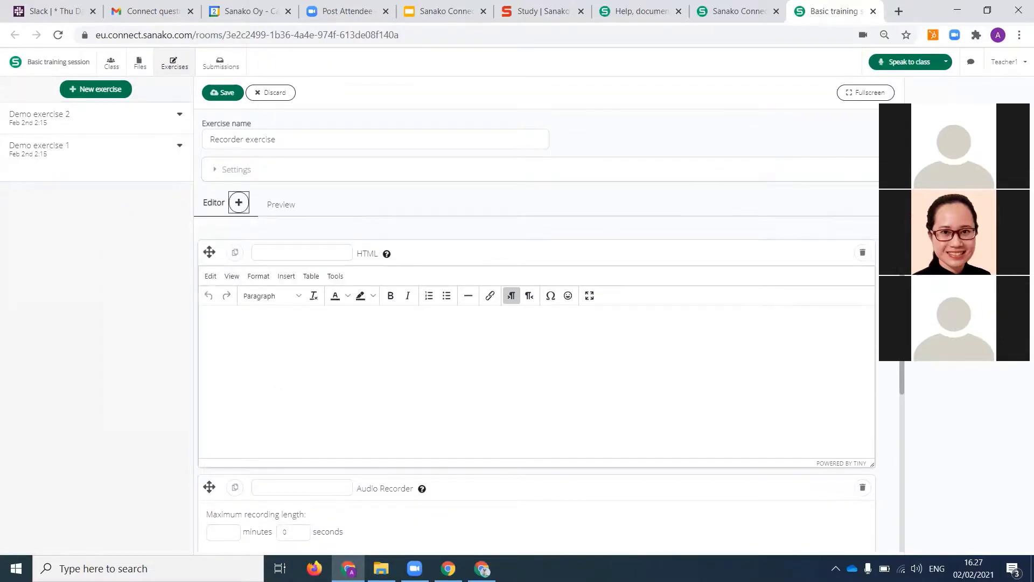
# Step: Enter the instruction "Use the recorder below to tell me what you did over the weekend" in the exercise's text block
pyautogui.scroll(-3, 914, 368)
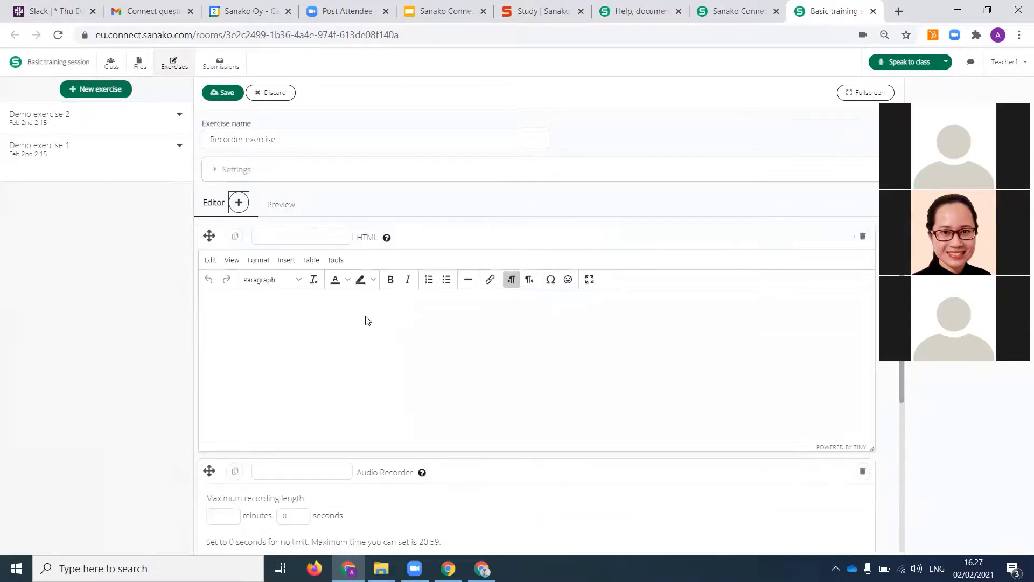
pyautogui.click(255, 304)
pyautogui.write('Please')
pyautogui.press('BackSpace')
pyautogui.press('BackSpace')
pyautogui.press('BackSpace')
pyautogui.press('BackSpace')
pyautogui.press('BackSpace')
pyautogui.press('BackSpace')
pyautogui.press('BackSpace')
pyautogui.write('Use the recorder below to tell me what you did ')
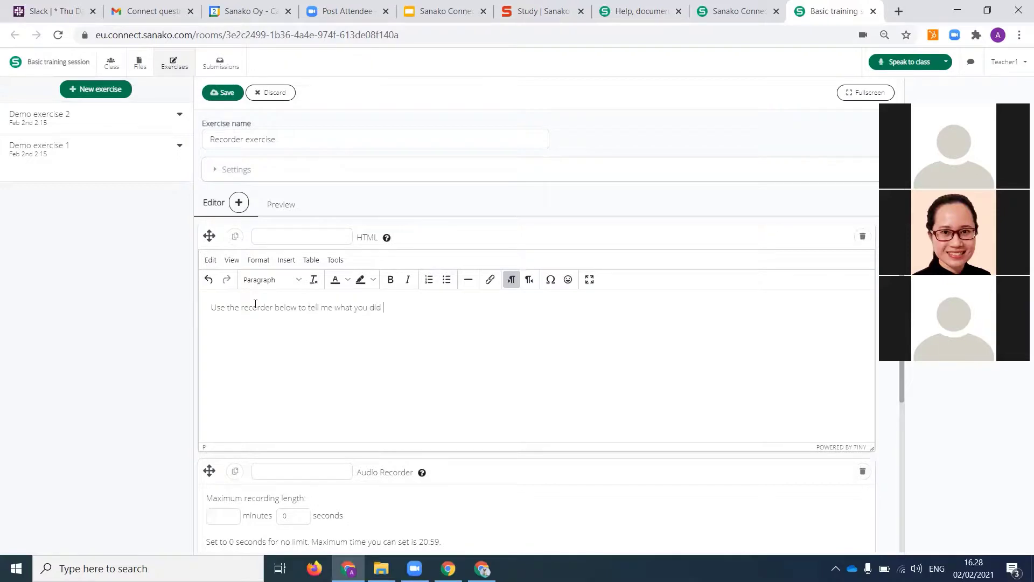
pyautogui.write('over the weekend')
# Step: Review the audio recorder's options, preview the exercise and save it
pyautogui.scroll(-4, 908, 370)
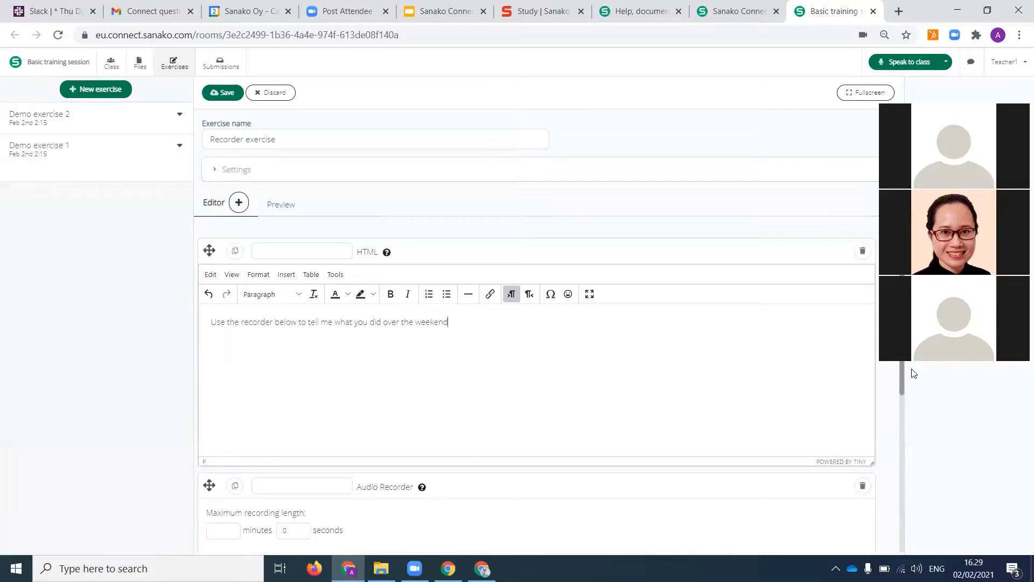
pyautogui.scroll(-4, 906, 393)
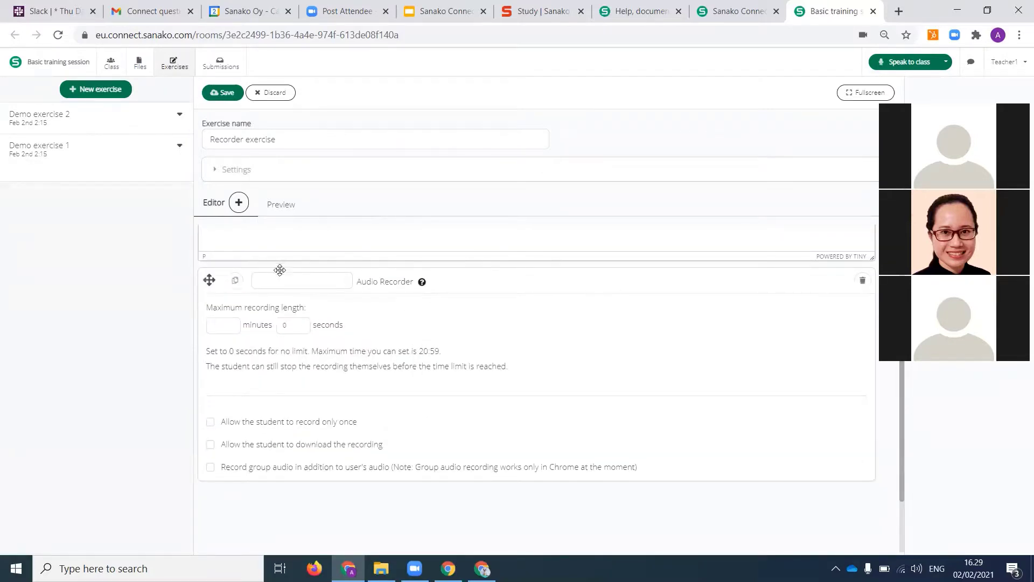
pyautogui.click(280, 208)
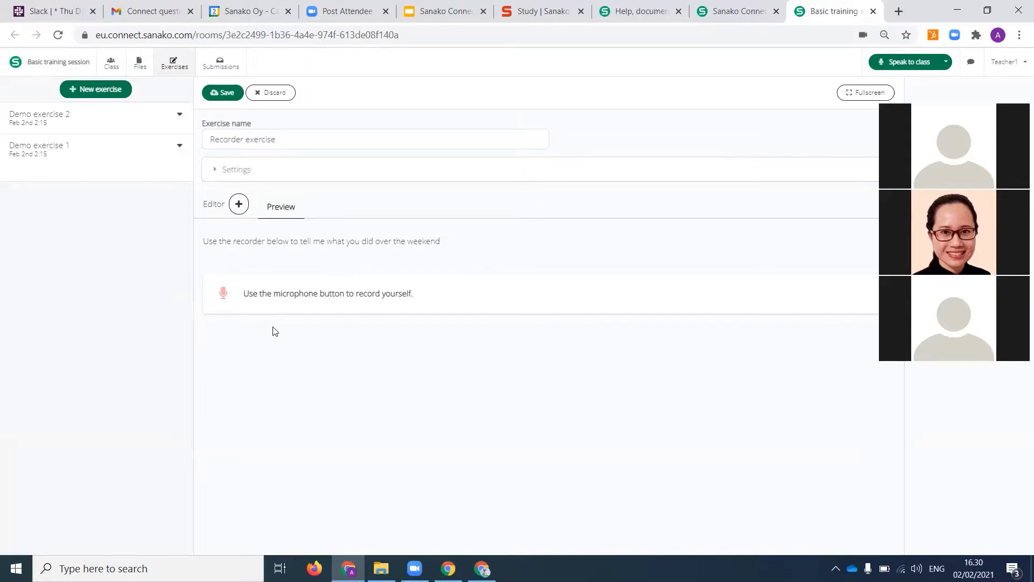
pyautogui.click(224, 94)
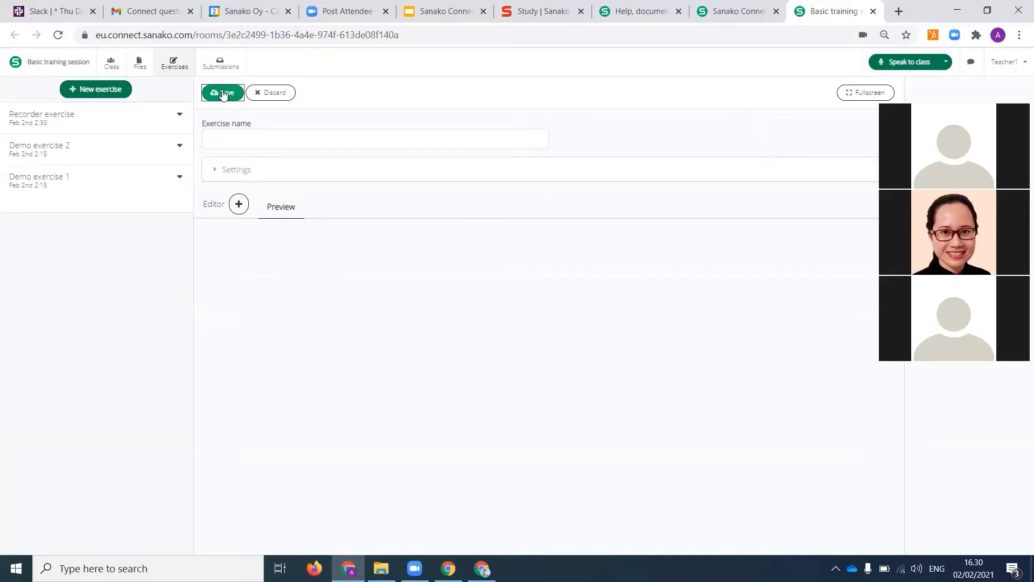
# Step: Share the saved Recorder exercise to the session
pyautogui.click(180, 116)
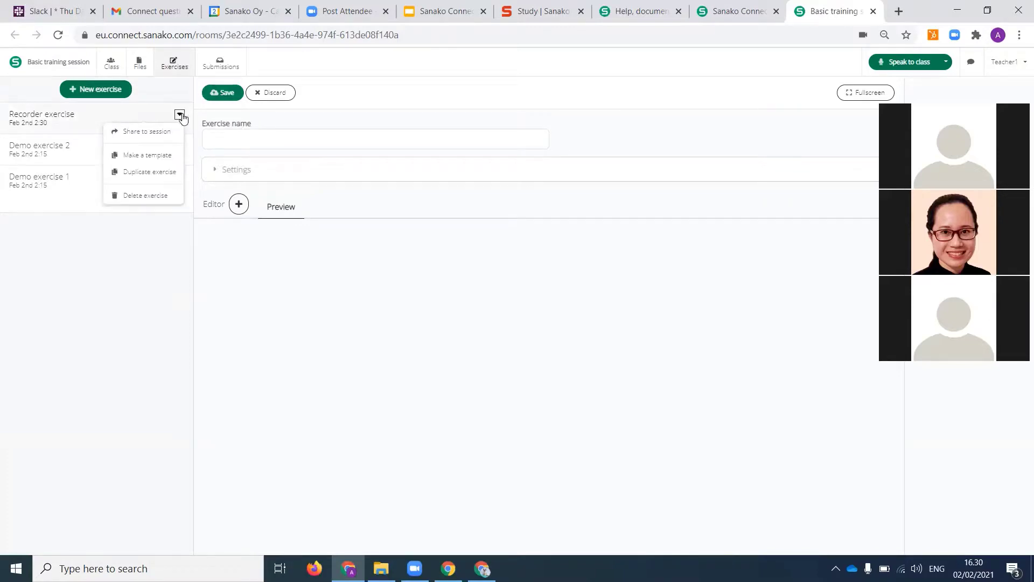
pyautogui.click(180, 115)
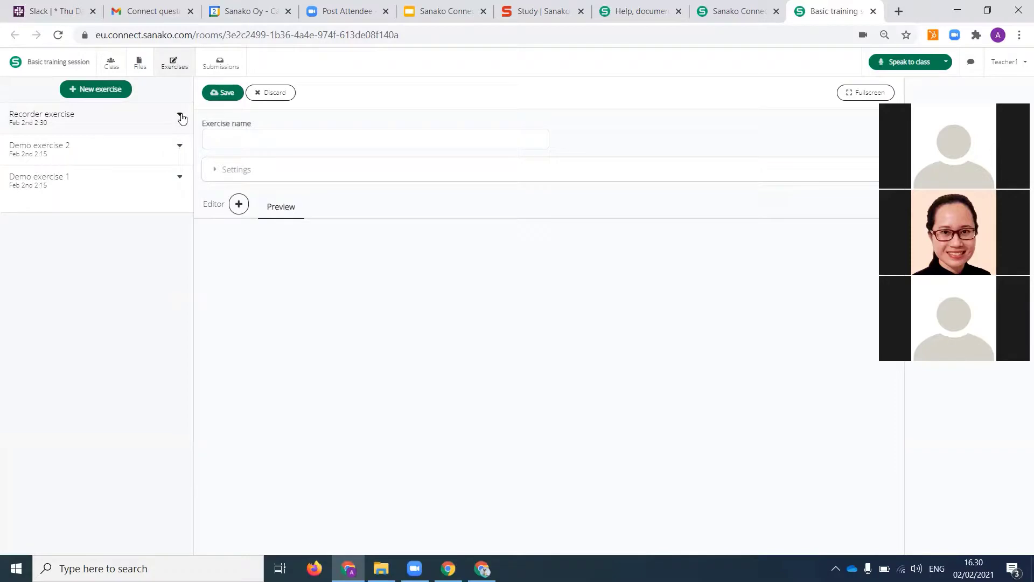
pyautogui.click(179, 116)
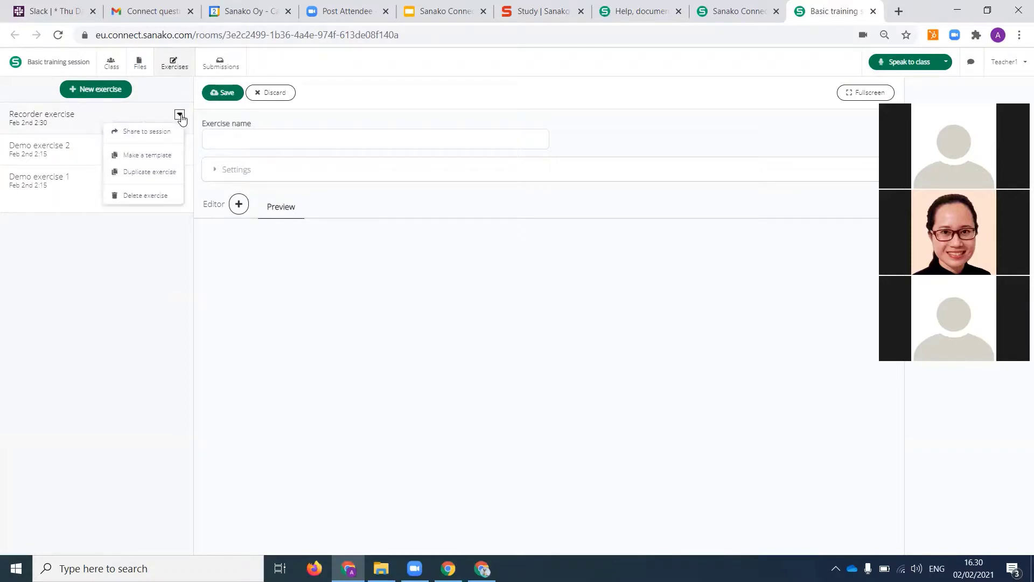
pyautogui.click(153, 135)
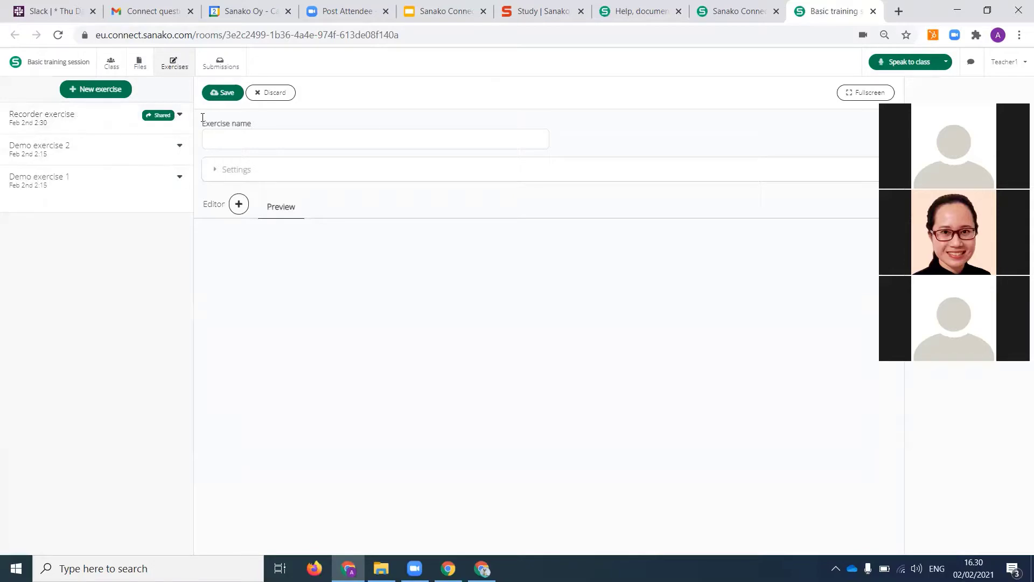
# Step: Open and start the shared Recorder exercise in the first student's window, and check that student's status in the teacher's class view
pyautogui.click(111, 66)
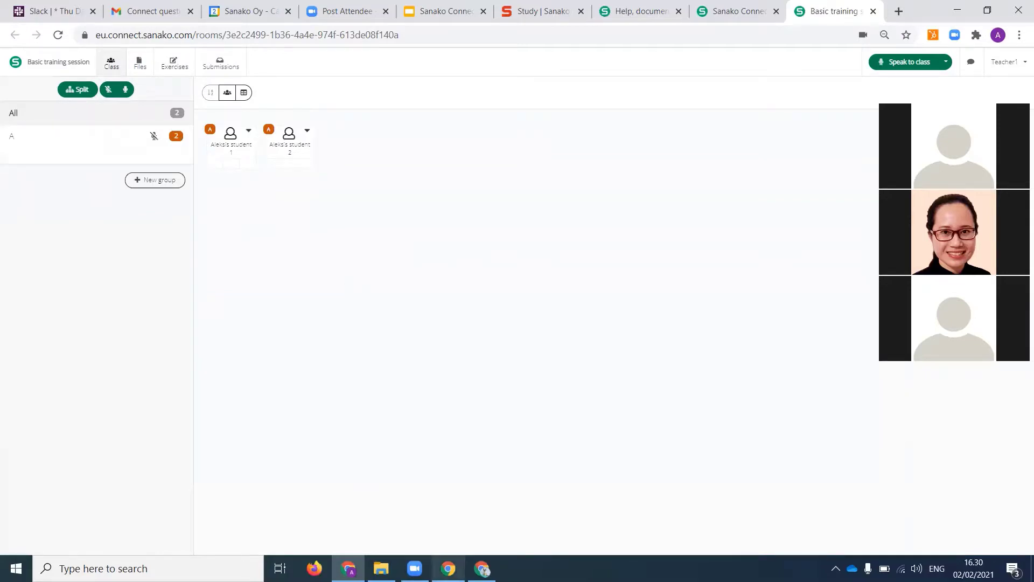
pyautogui.click(448, 568)
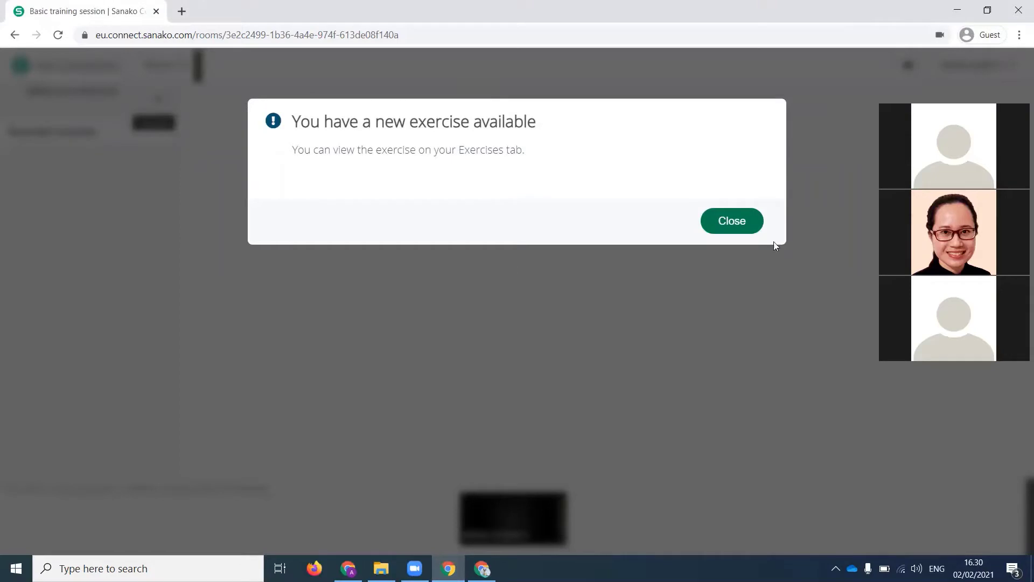
pyautogui.click(729, 223)
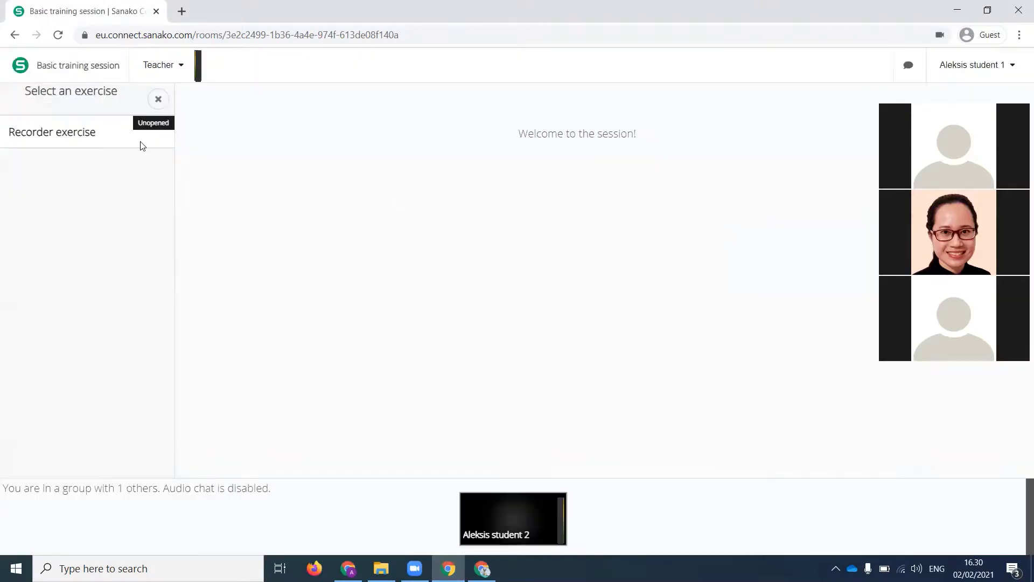
pyautogui.click(93, 145)
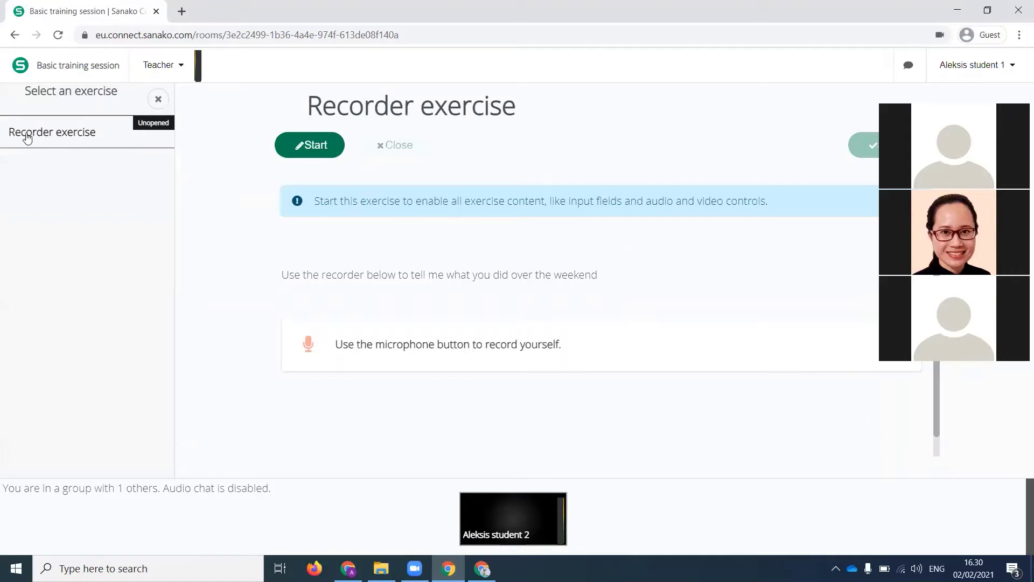
pyautogui.click(316, 146)
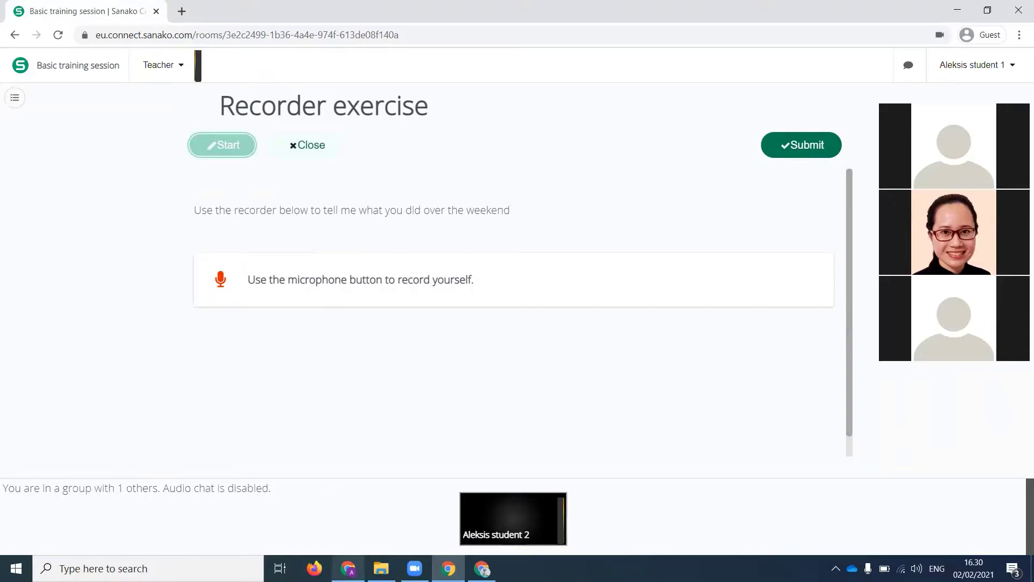
pyautogui.click(348, 568)
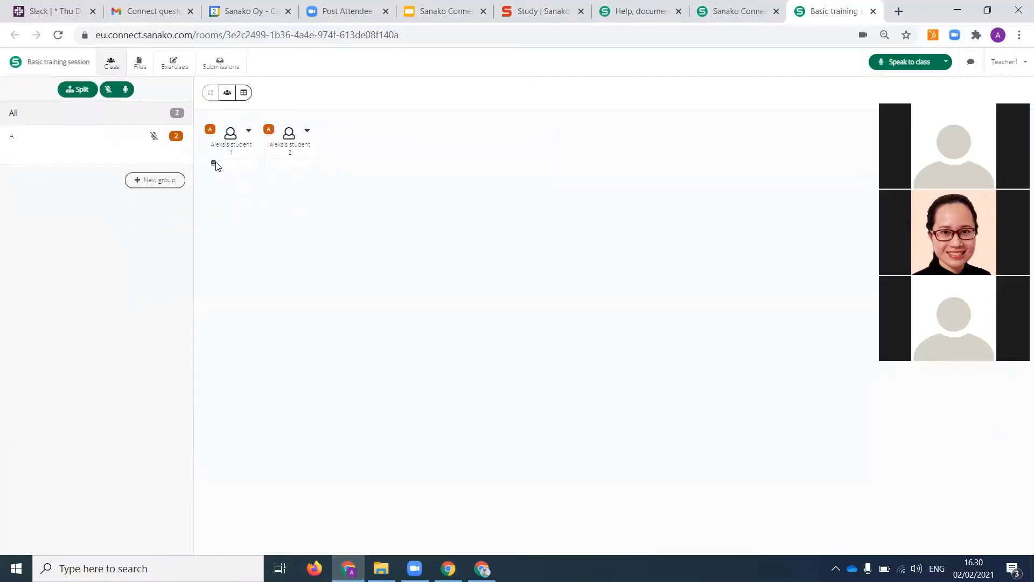
pyautogui.moveTo(215, 165)
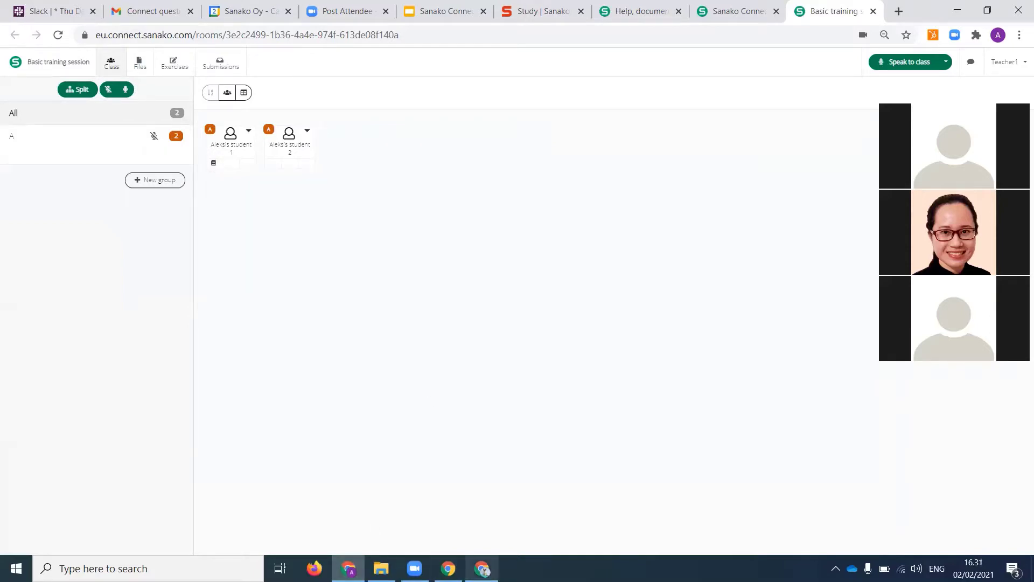
# Step: Record a spoken answer of about 16 seconds in the first student's Recorder exercise and submit it
pyautogui.click(448, 569)
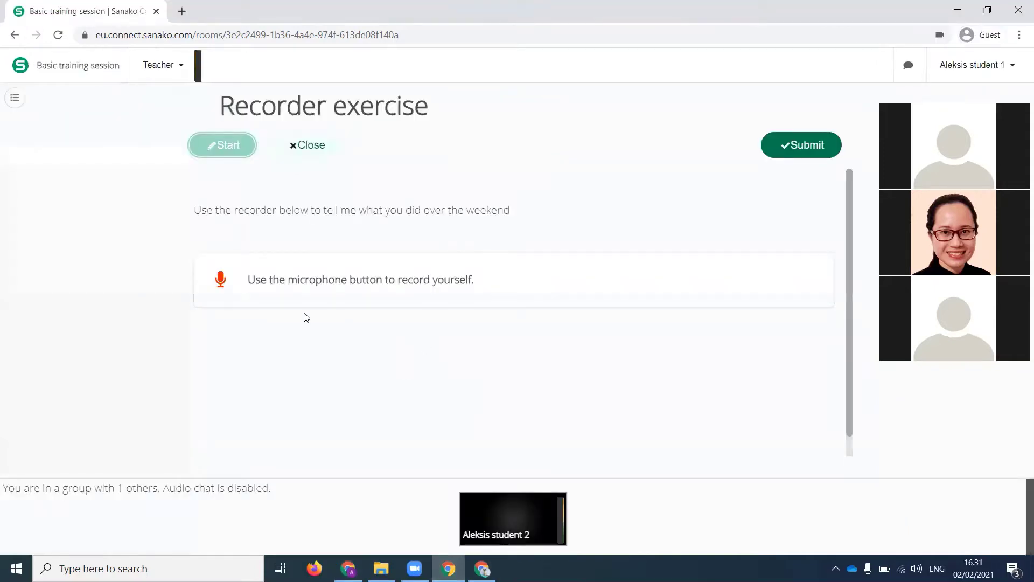
pyautogui.click(220, 280)
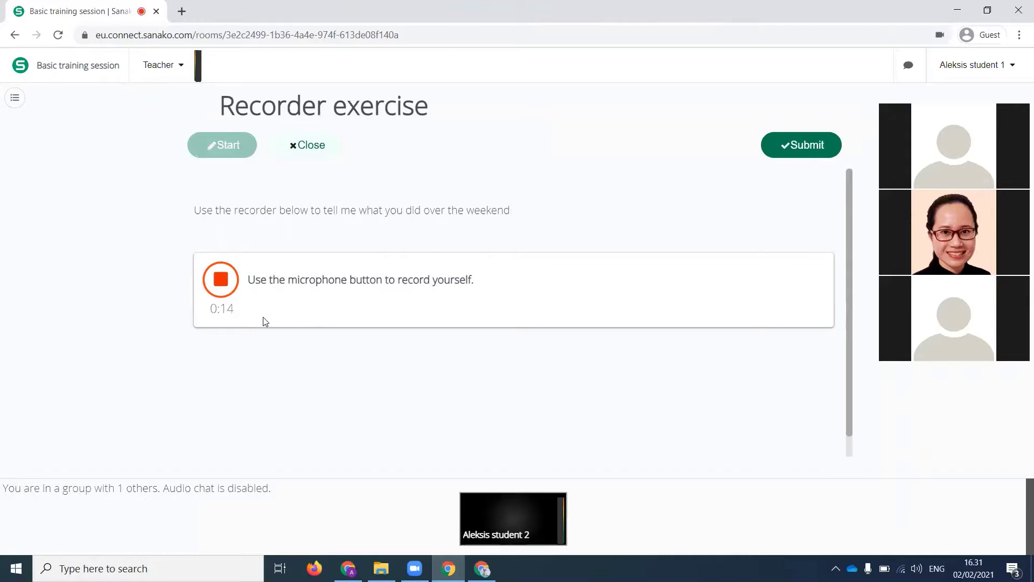
pyautogui.click(223, 283)
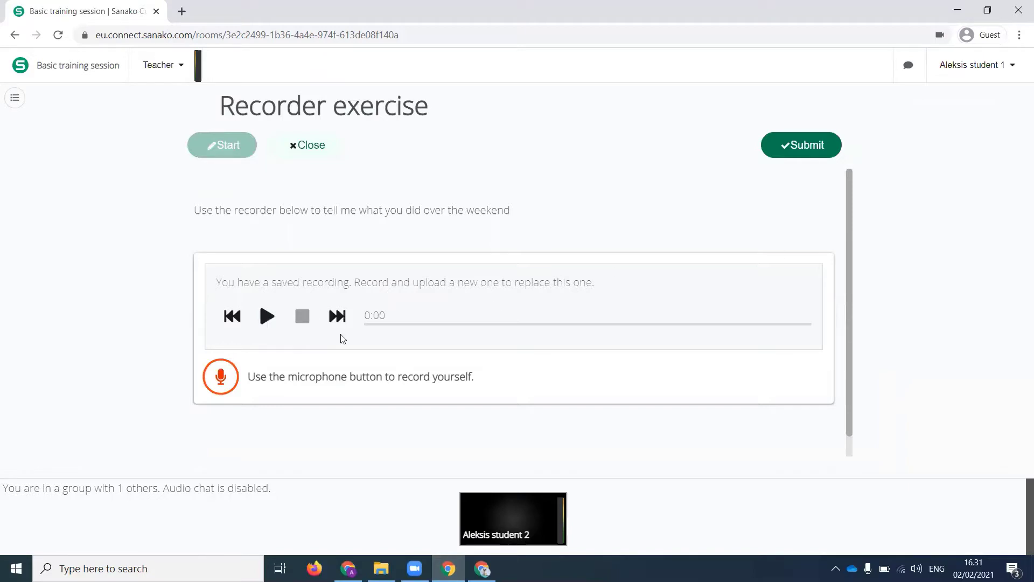
pyautogui.click(808, 146)
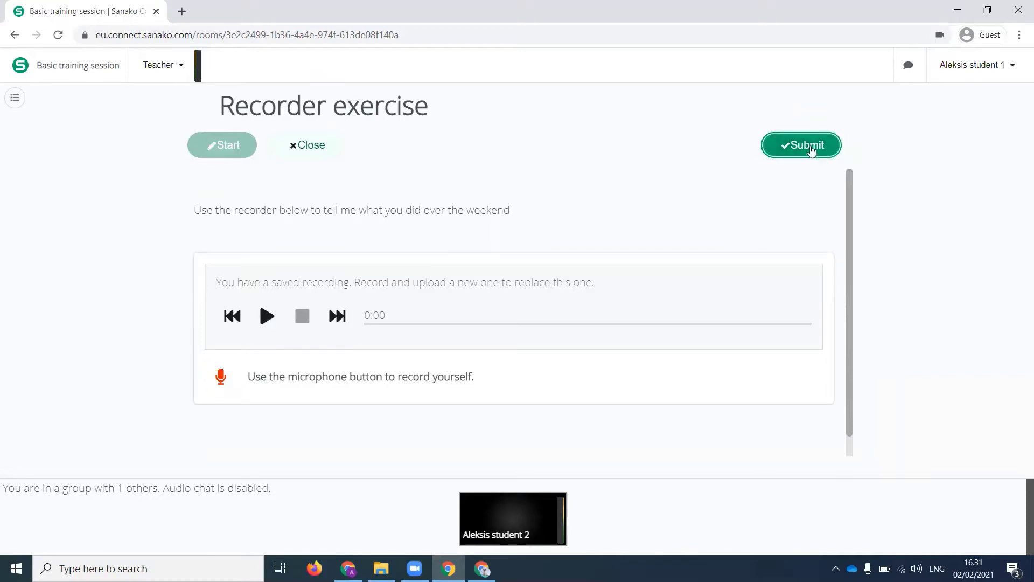
pyautogui.click(811, 146)
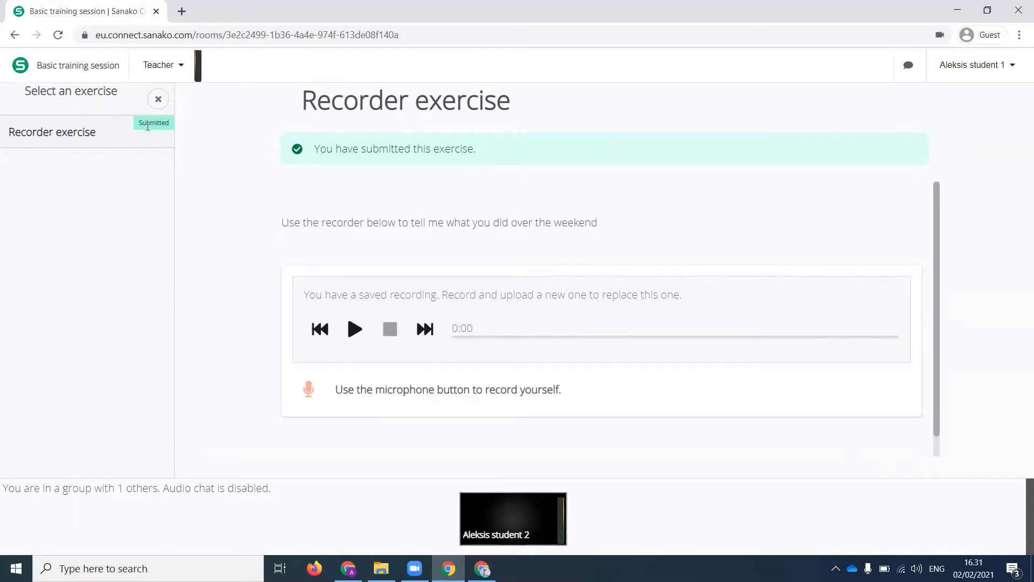
# Step: Open the first student's Recorder exercise submission in the teacher's session and listen to part of the recording
pyautogui.click(348, 568)
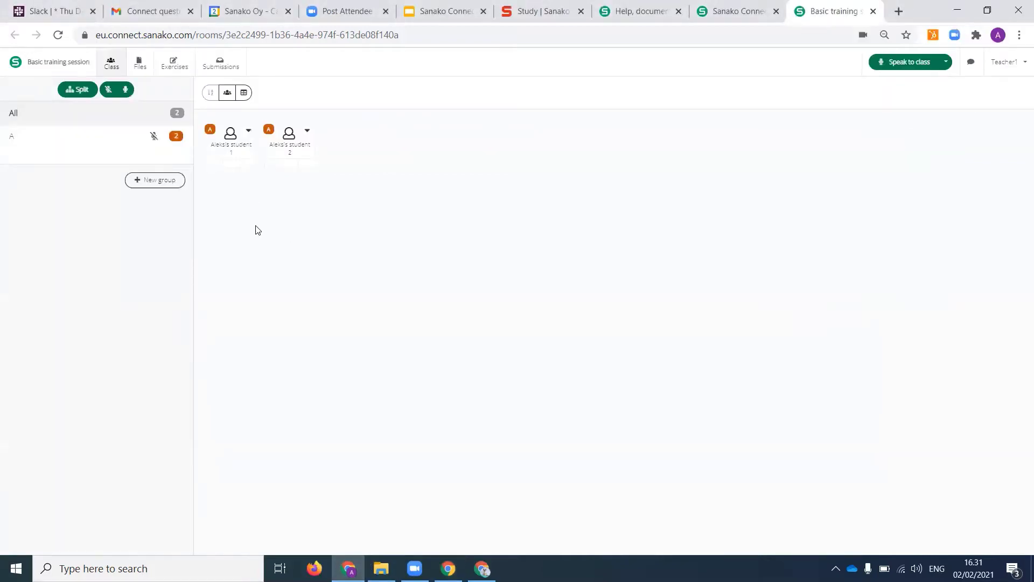
pyautogui.click(221, 61)
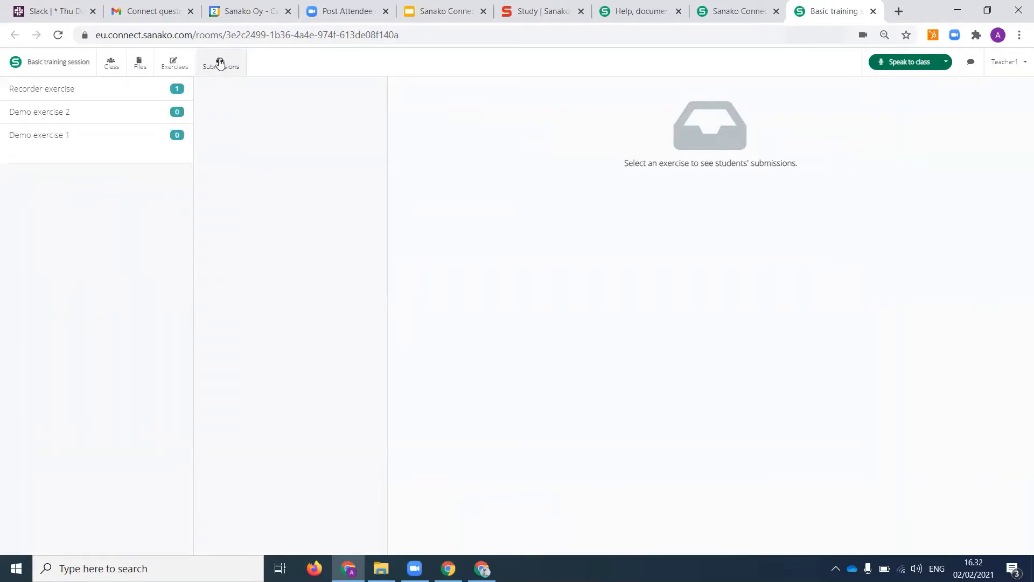
pyautogui.click(124, 98)
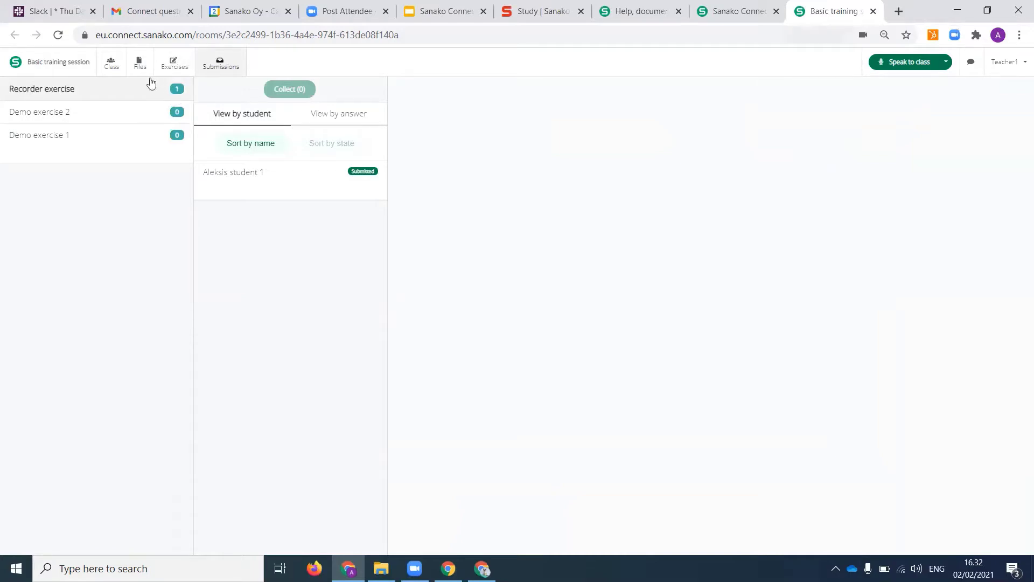
pyautogui.click(239, 175)
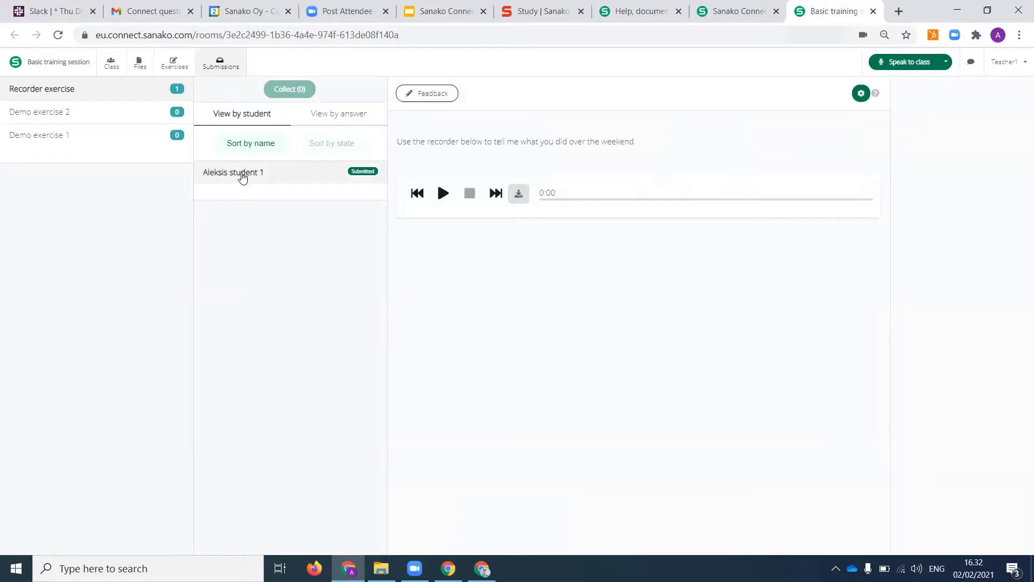
pyautogui.click(443, 195)
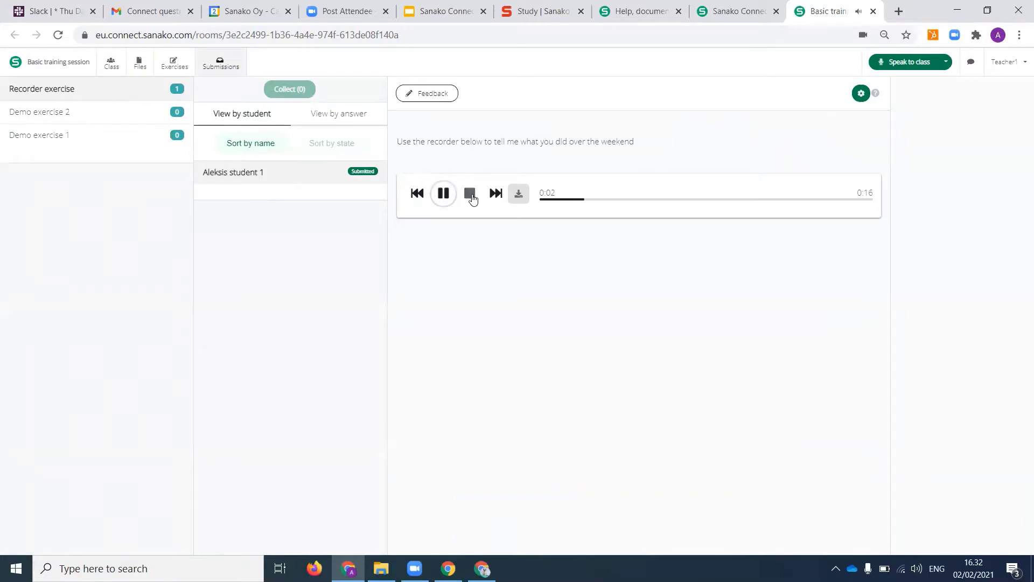
pyautogui.click(471, 196)
# Step: Save the feedback "Well done!" on the first student's submission and check it in the student's window
pyautogui.click(437, 97)
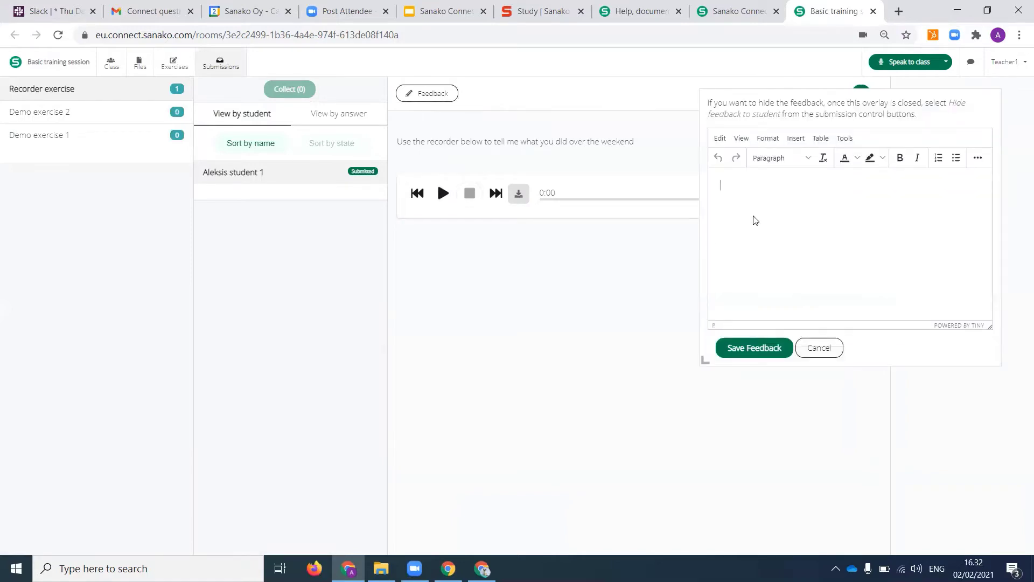
pyautogui.write('Well done!')
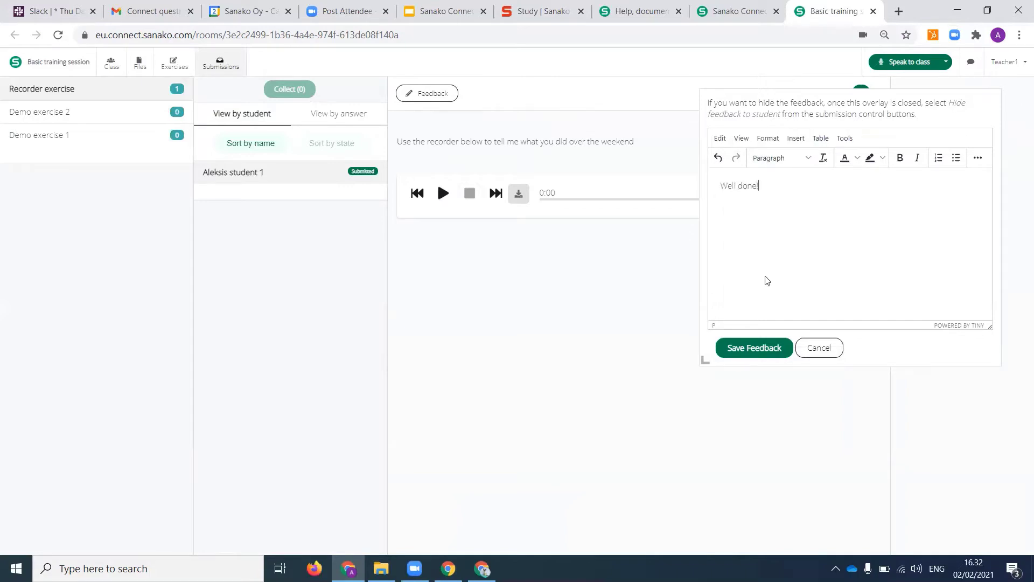
pyautogui.click(760, 354)
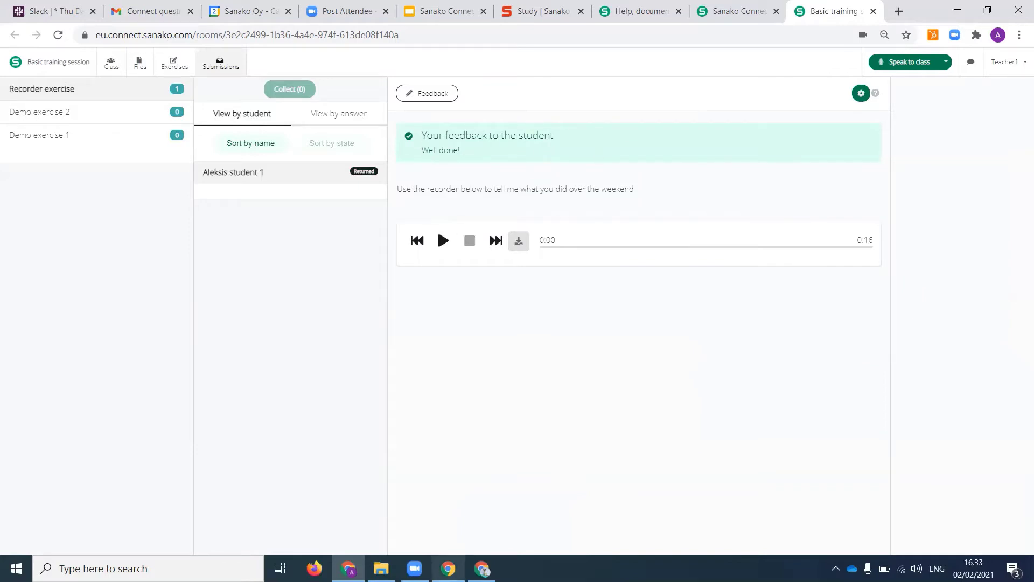
pyautogui.moveTo(448, 567)
pyautogui.click(448, 512)
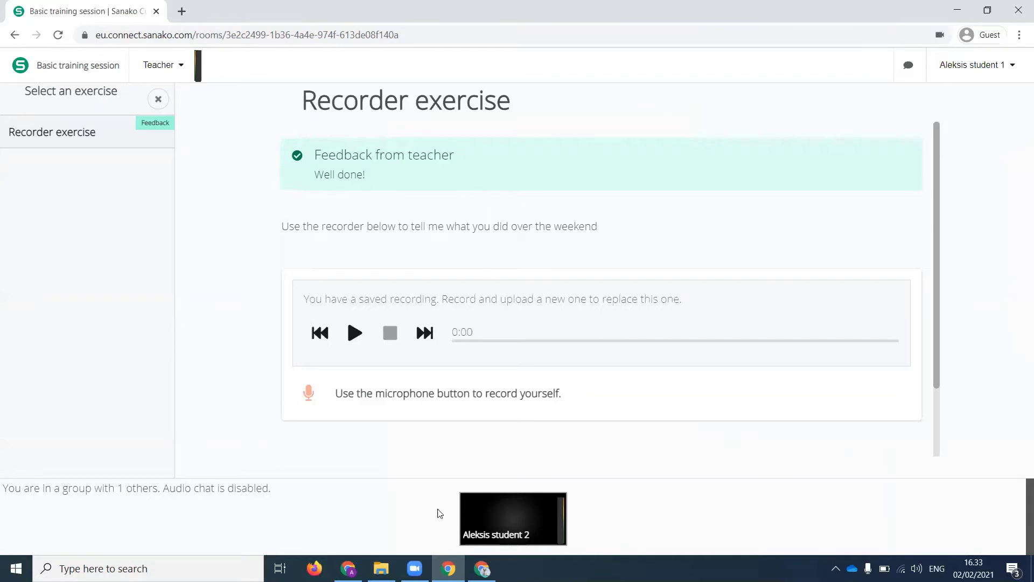
pyautogui.click(348, 568)
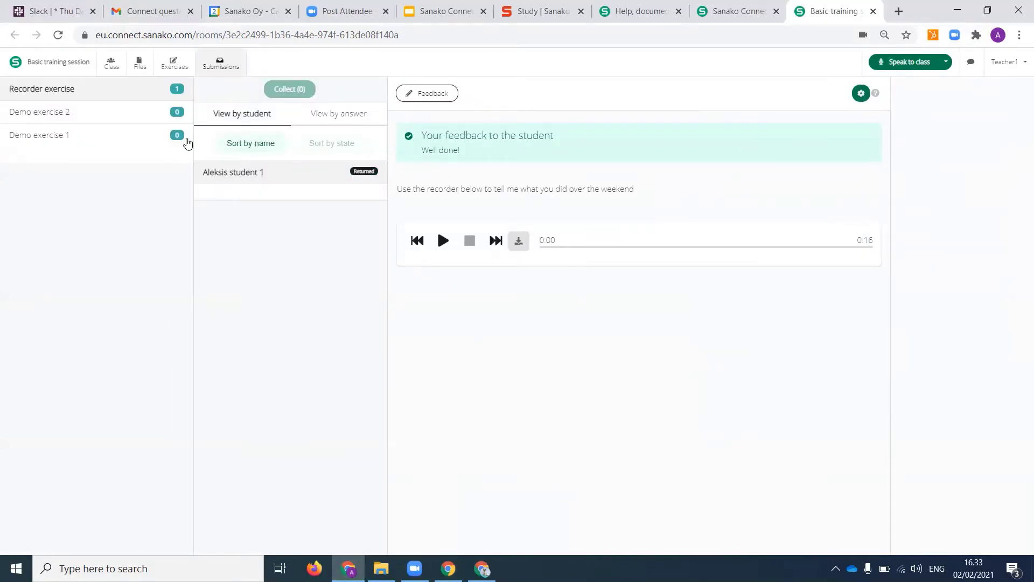
# Step: Share Demo exercise 1 and Demo exercise 2 to the session
pyautogui.click(174, 63)
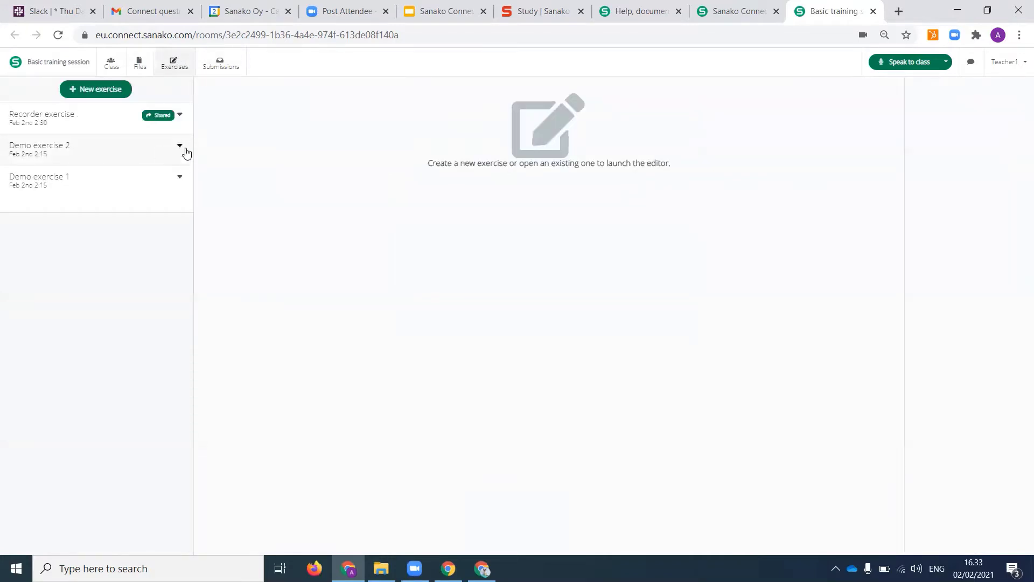
pyautogui.click(180, 178)
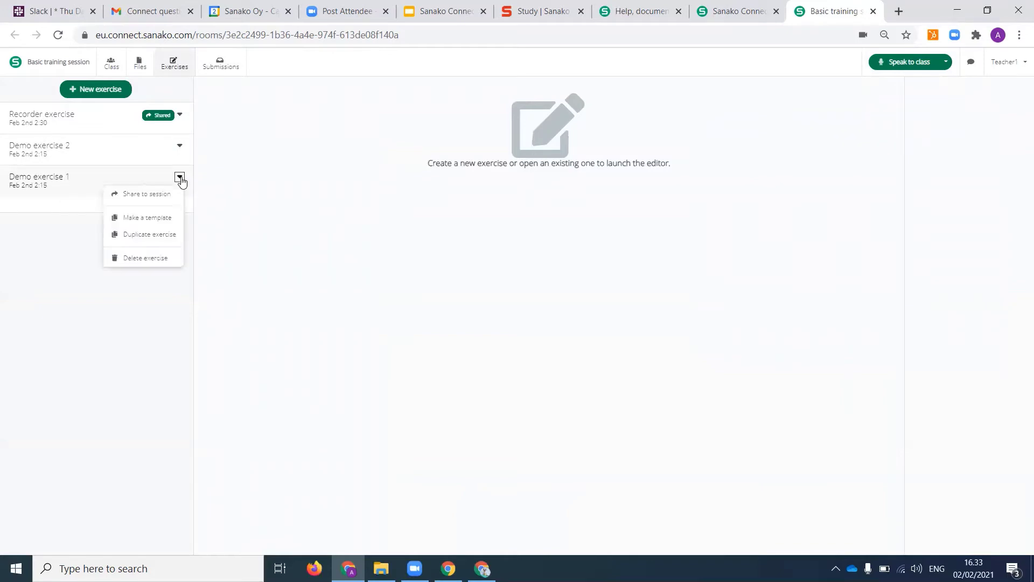
pyautogui.click(161, 195)
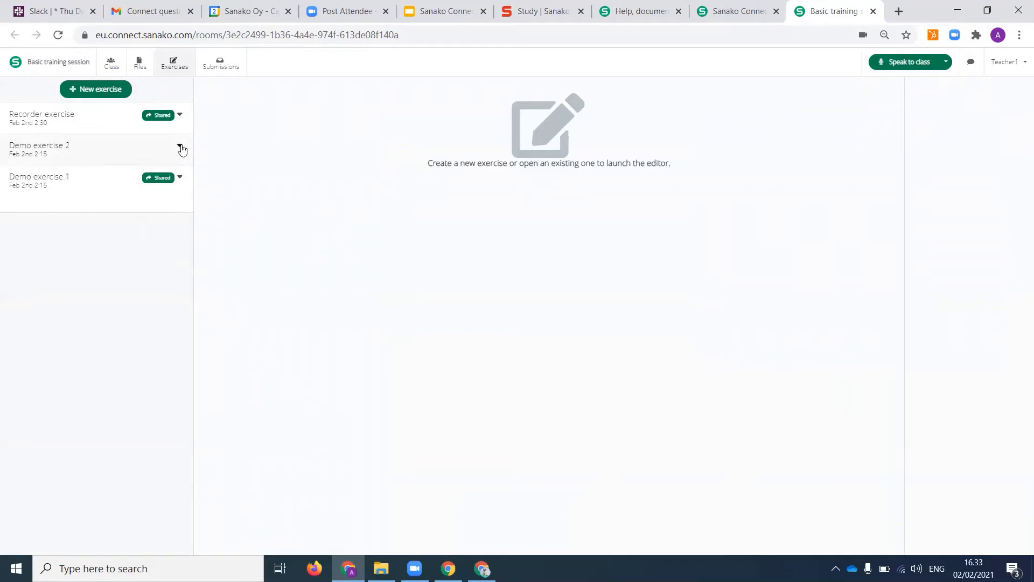
pyautogui.click(180, 146)
pyautogui.click(167, 163)
pyautogui.click(221, 64)
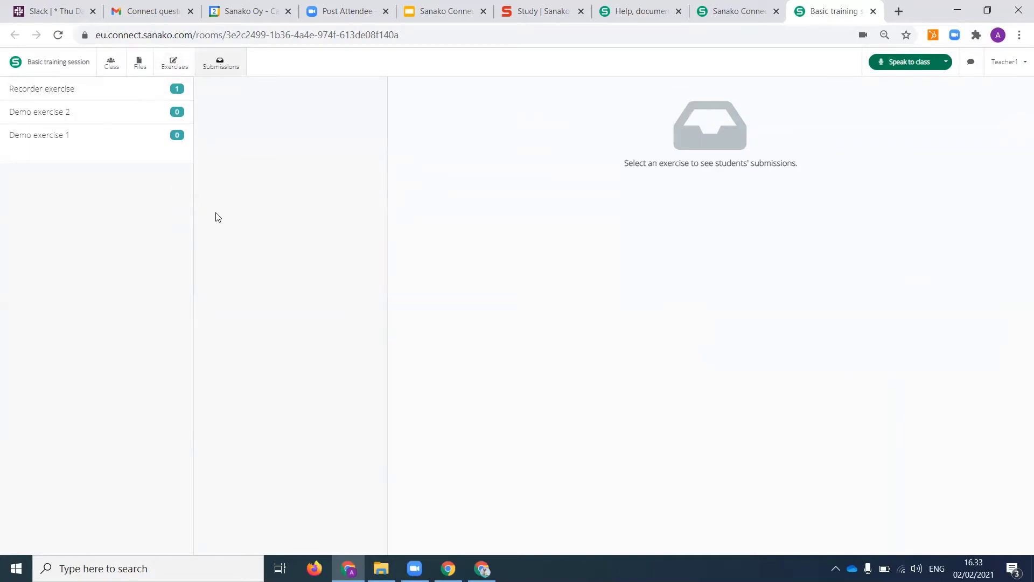
pyautogui.click(174, 64)
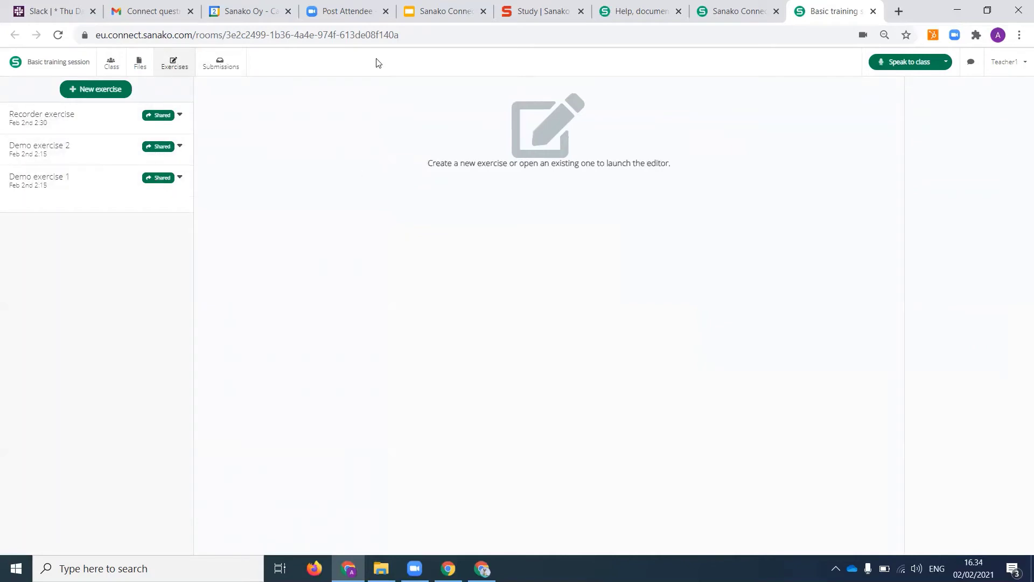
pyautogui.click(425, 36)
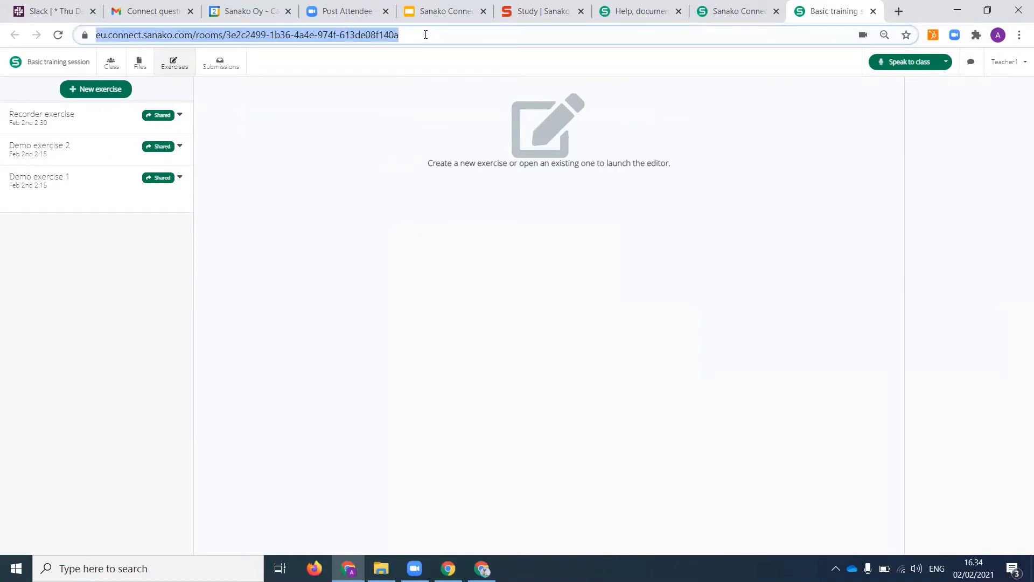
pyautogui.click(288, 158)
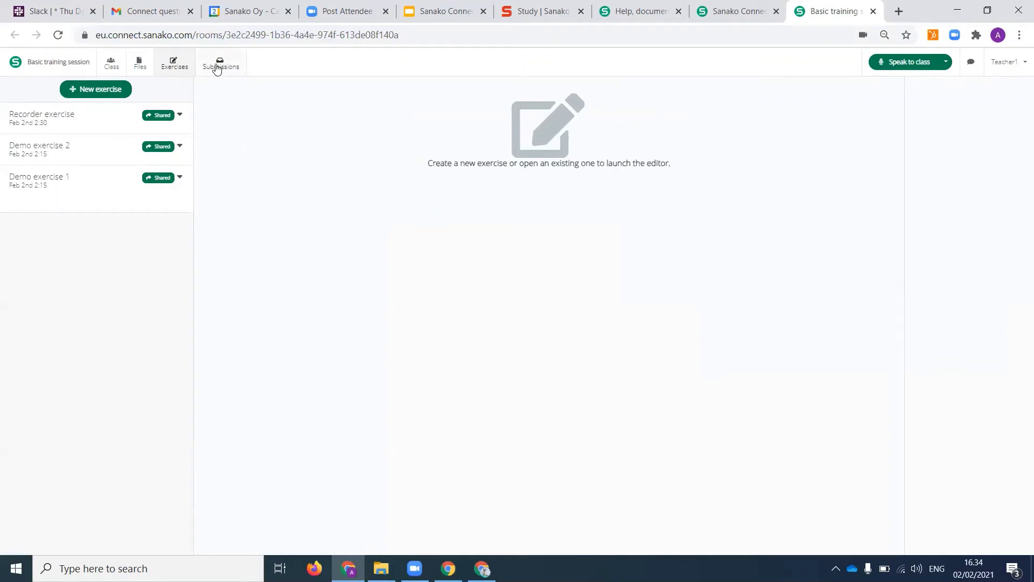
# Step: End the Basic training session for all students from the teacher's account options
pyautogui.click(1022, 66)
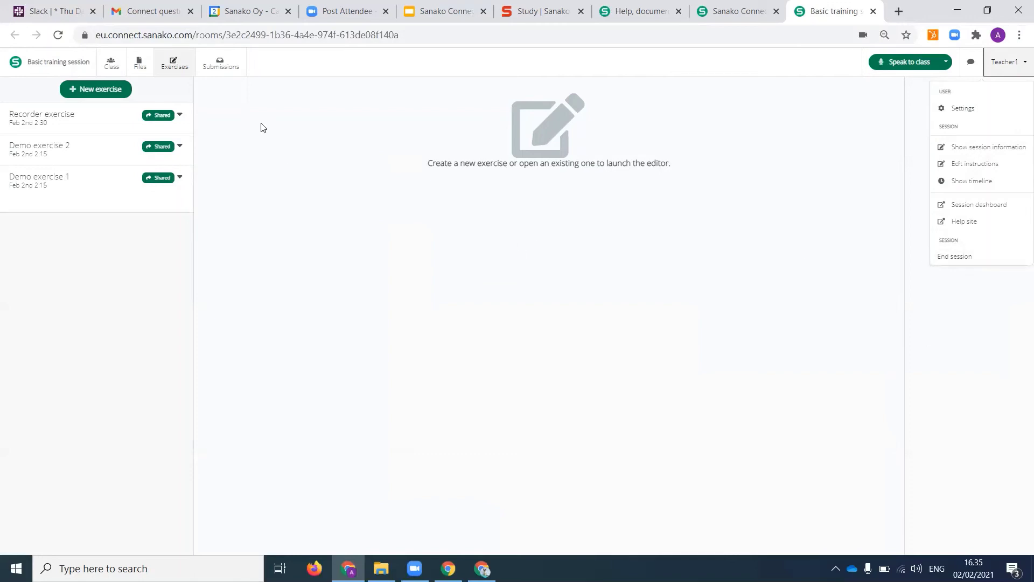
pyautogui.click(971, 259)
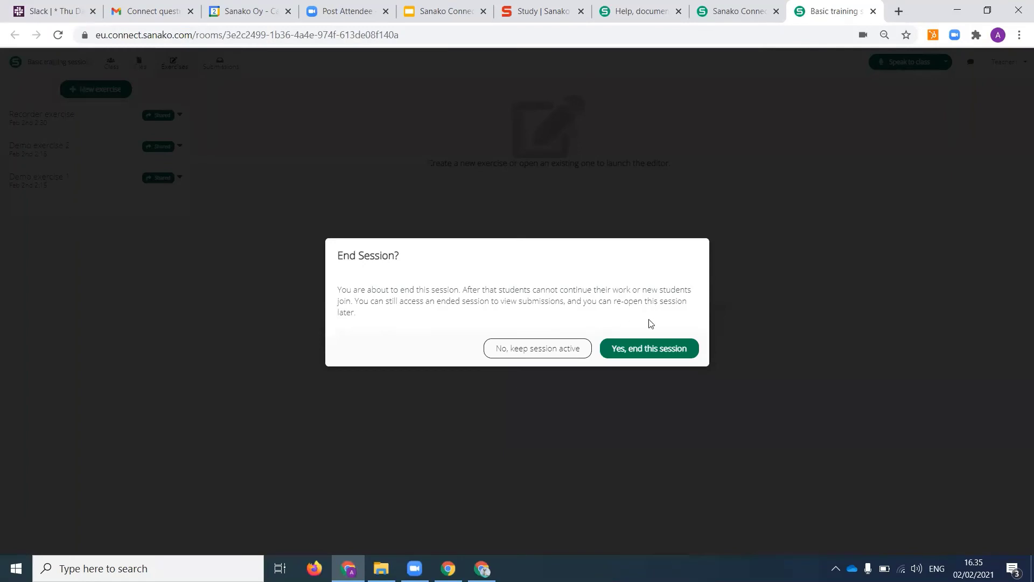
pyautogui.click(664, 352)
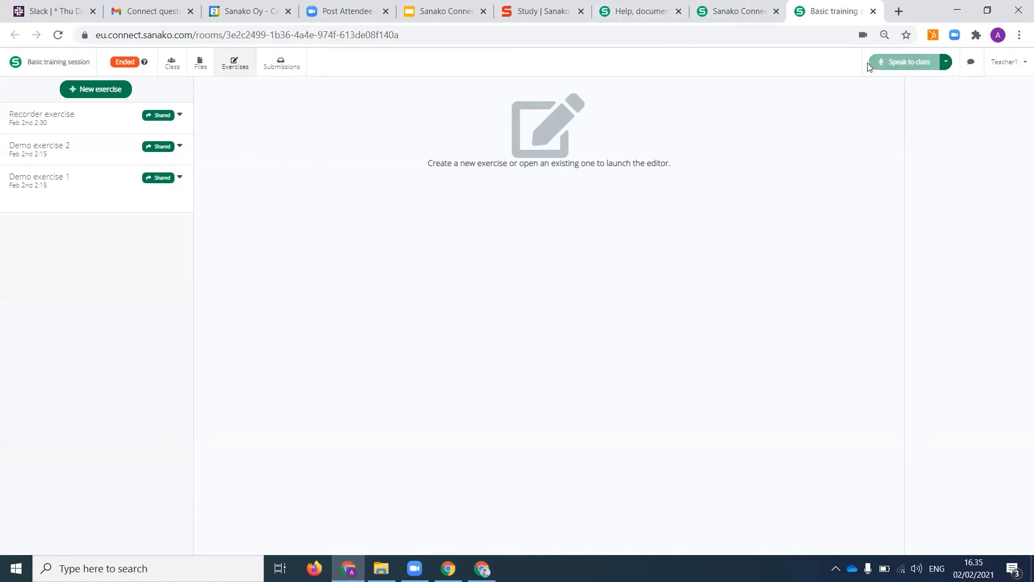
# Step: Reopen the ended Basic training session from the session dashboard and check it among the active sessions
pyautogui.click(1022, 67)
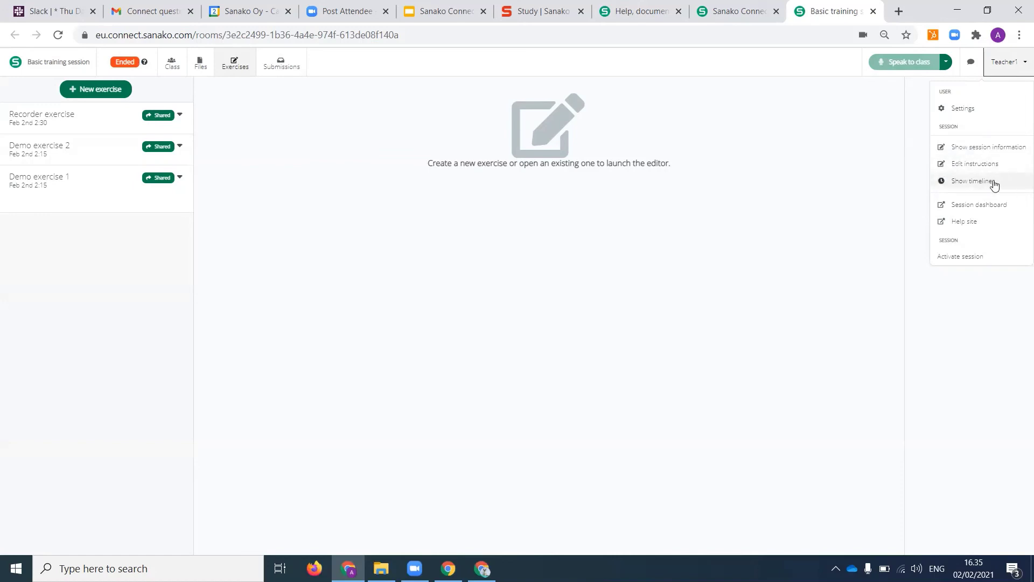
pyautogui.click(989, 205)
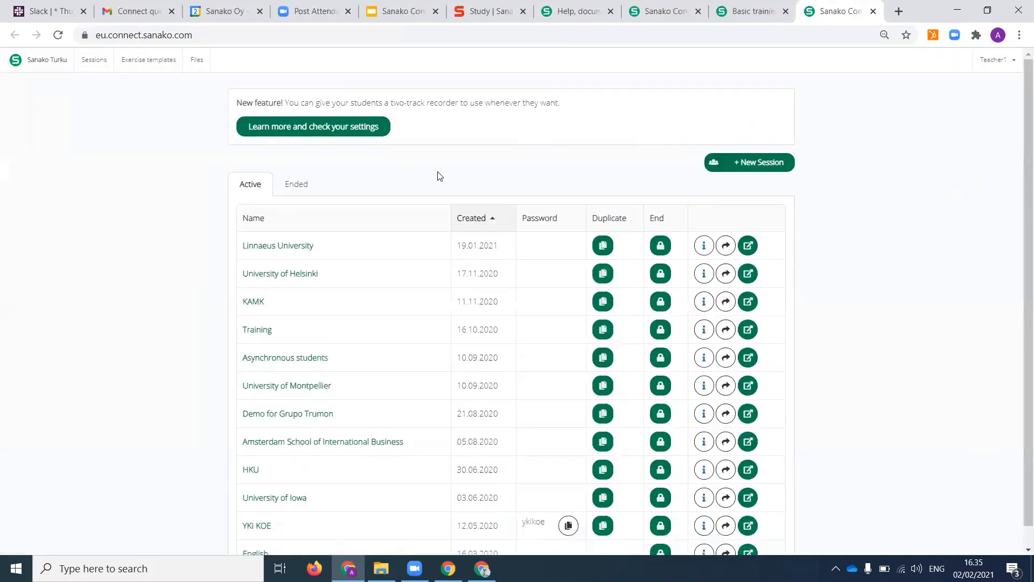
pyautogui.click(295, 186)
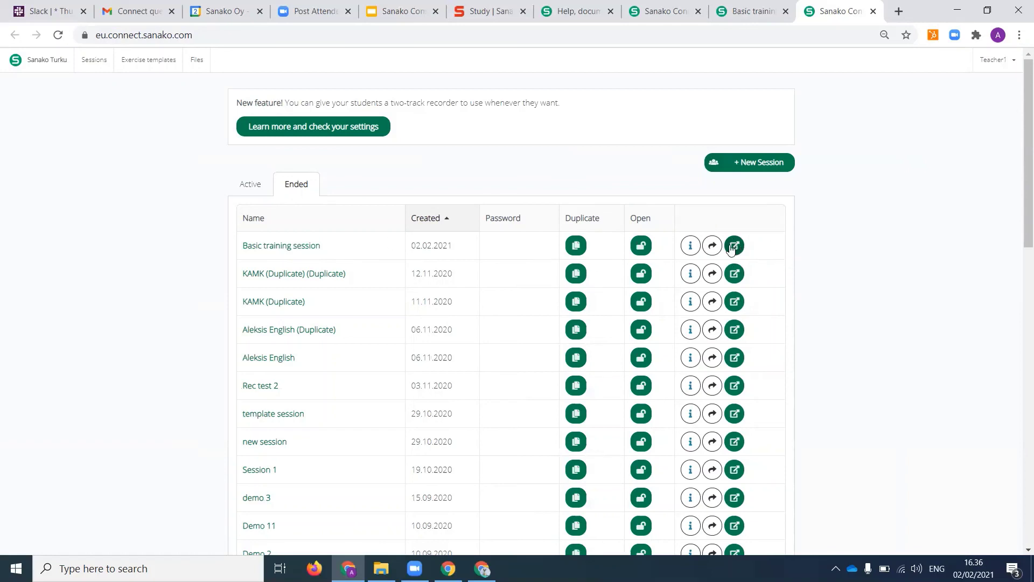
pyautogui.click(642, 246)
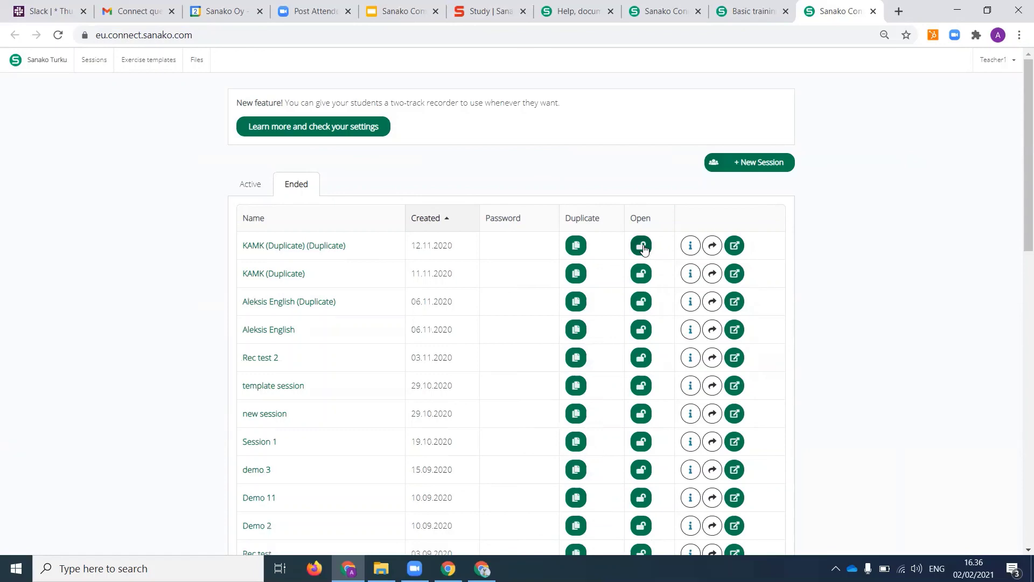
pyautogui.click(253, 186)
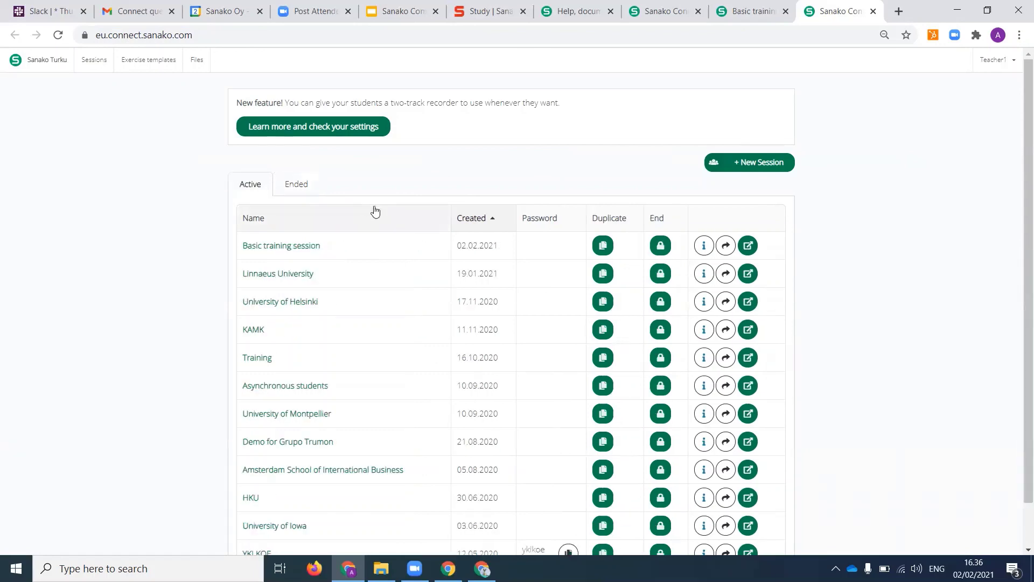